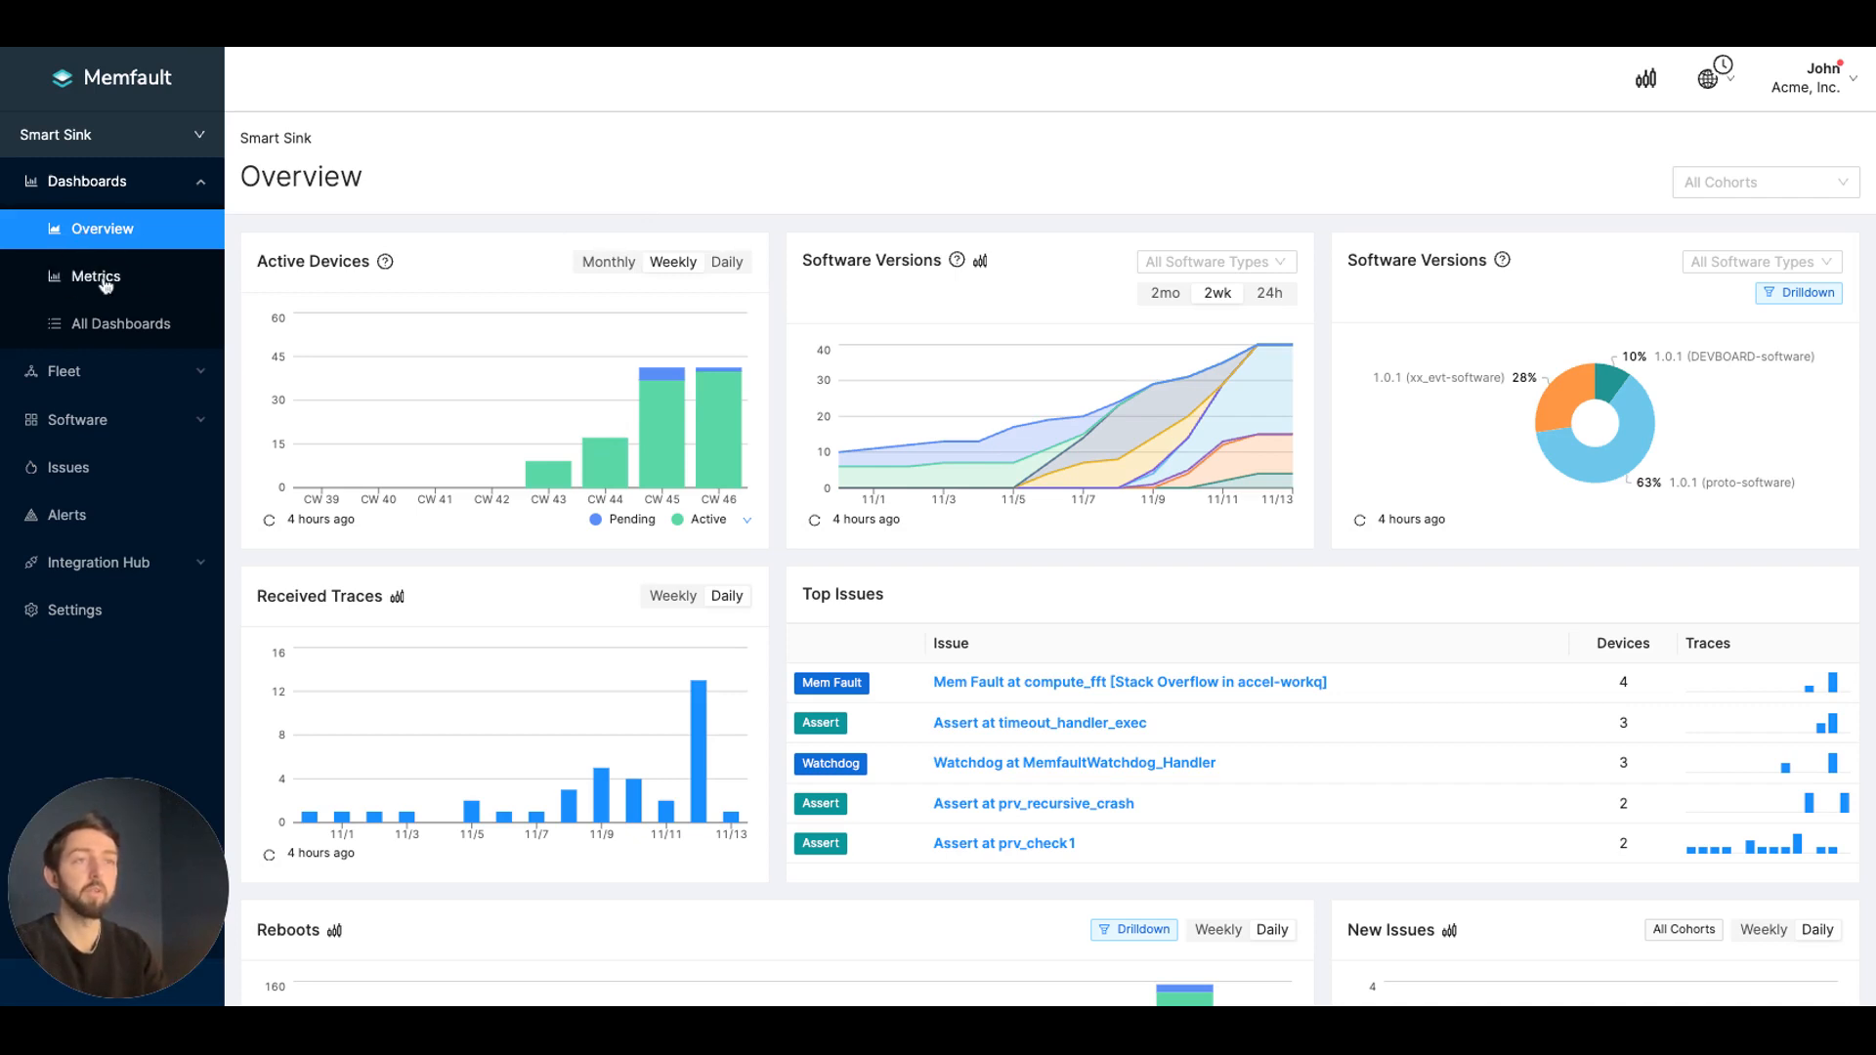
Step: Create a new dashboard named "New Dashboards" from the list of all dashboards
left_click(117, 328)
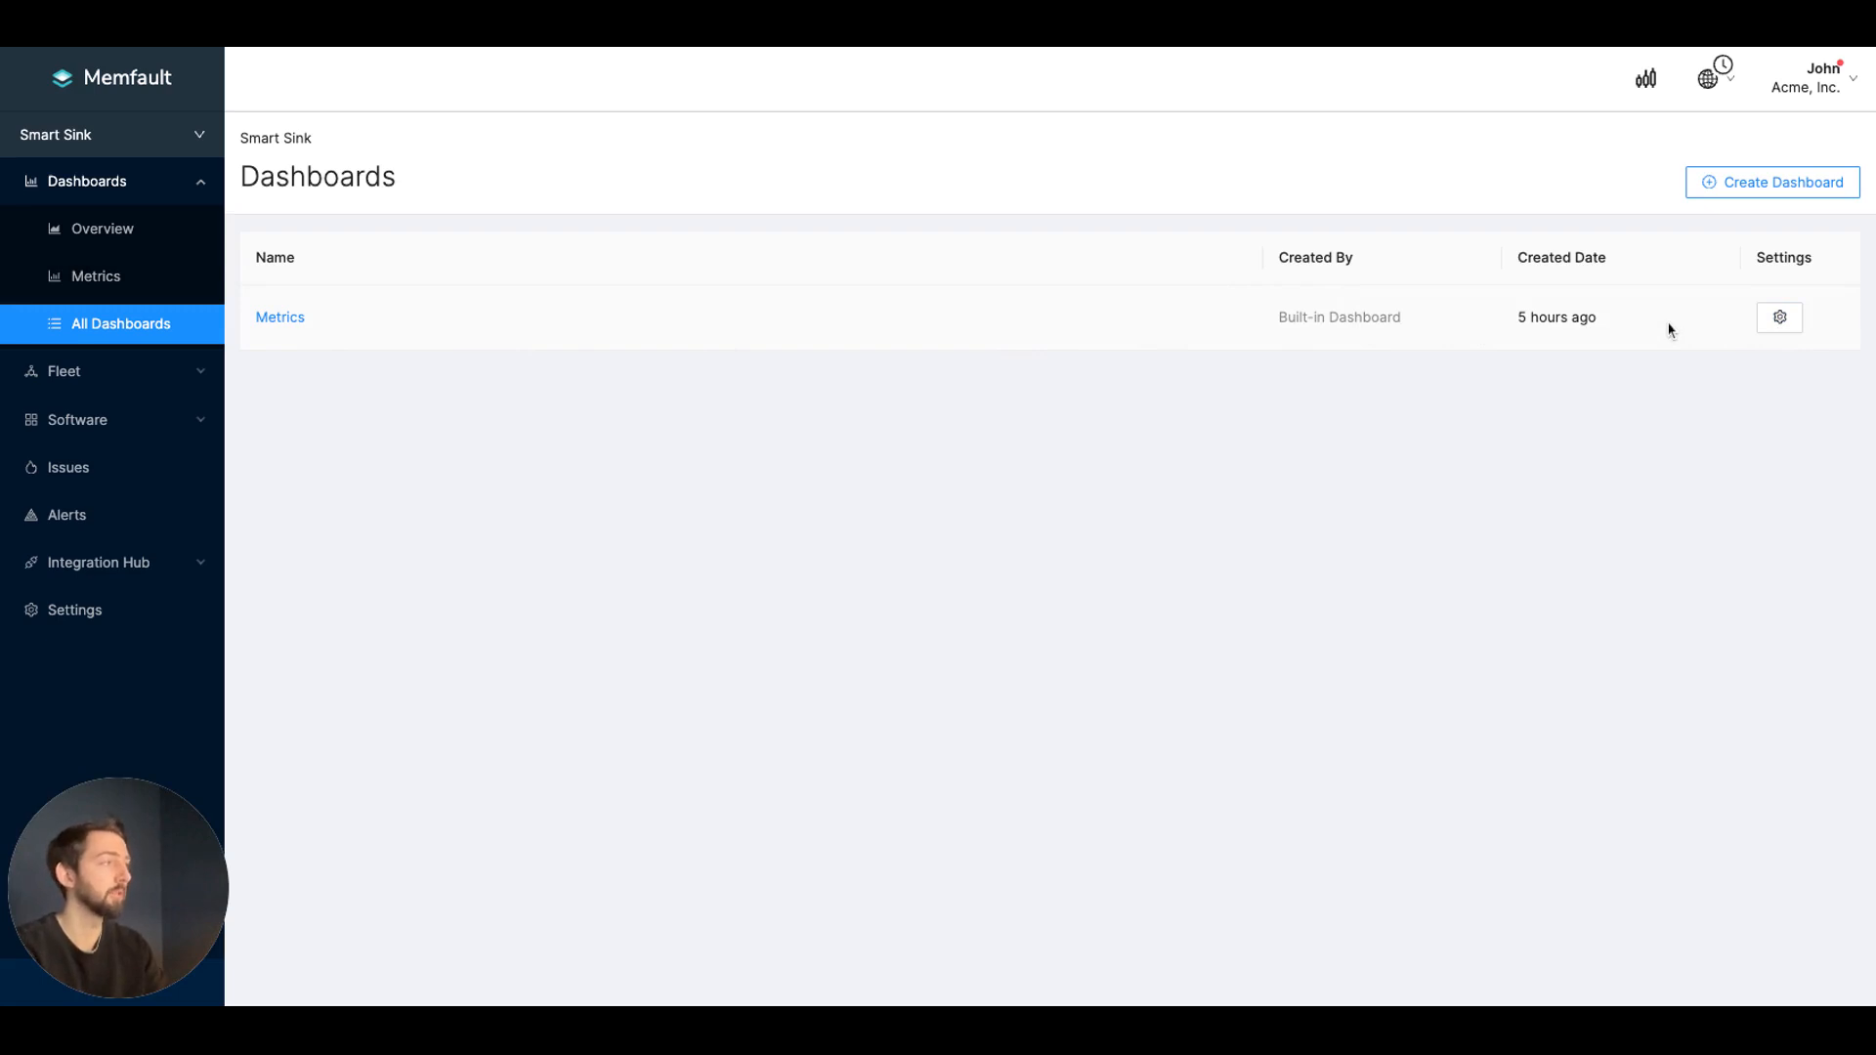
left_click(1773, 182)
left_click(849, 233)
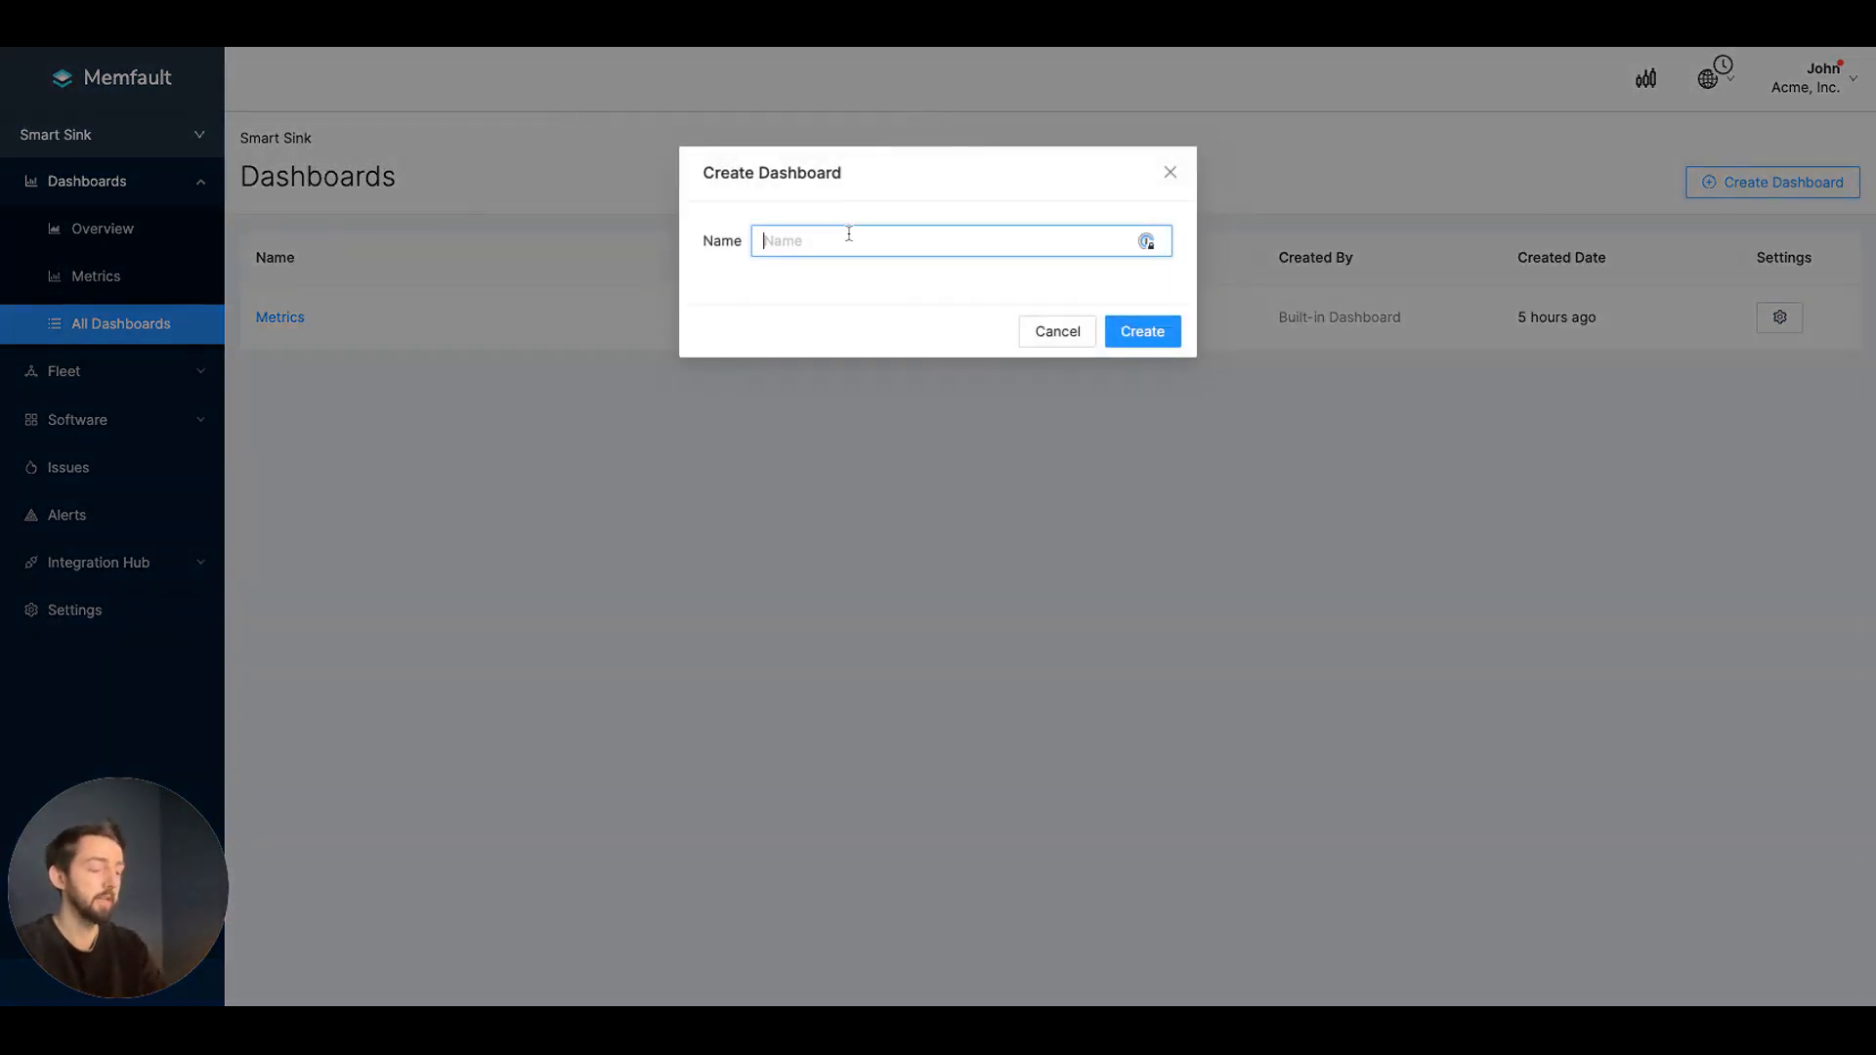
type("New Dashboards")
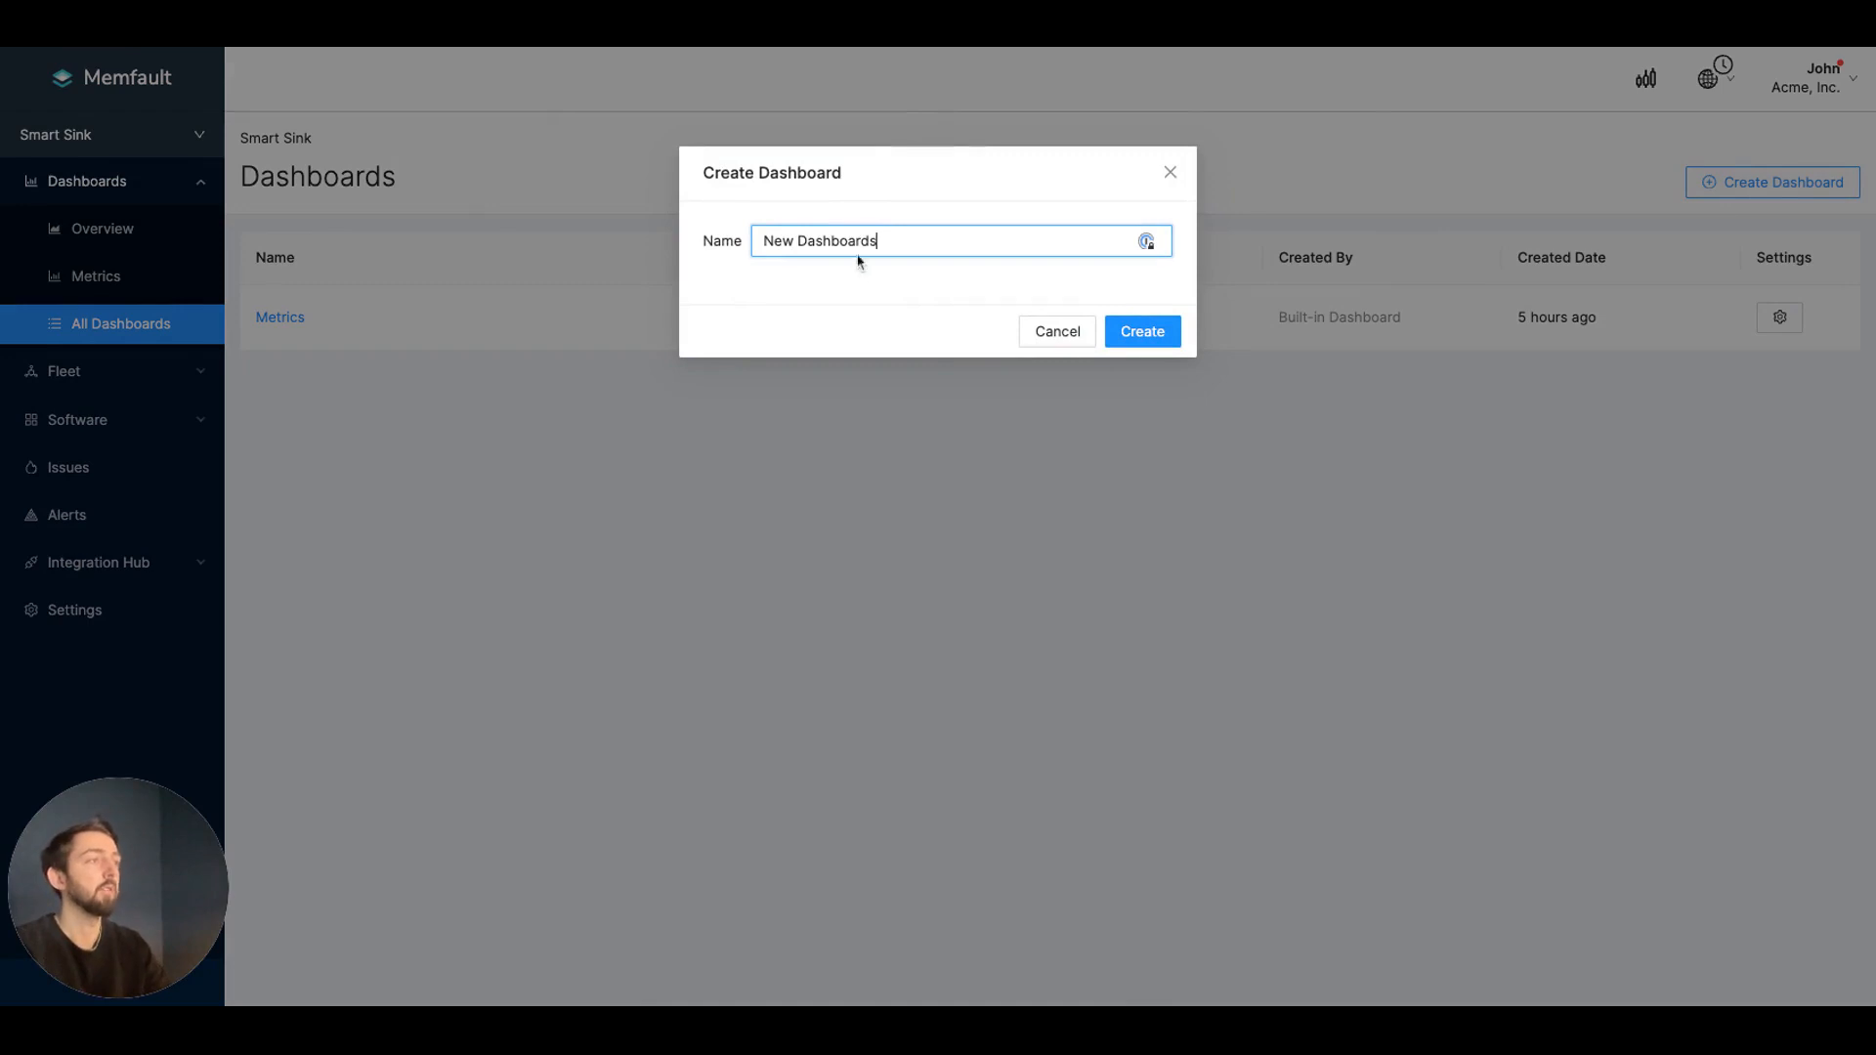
left_click(1141, 331)
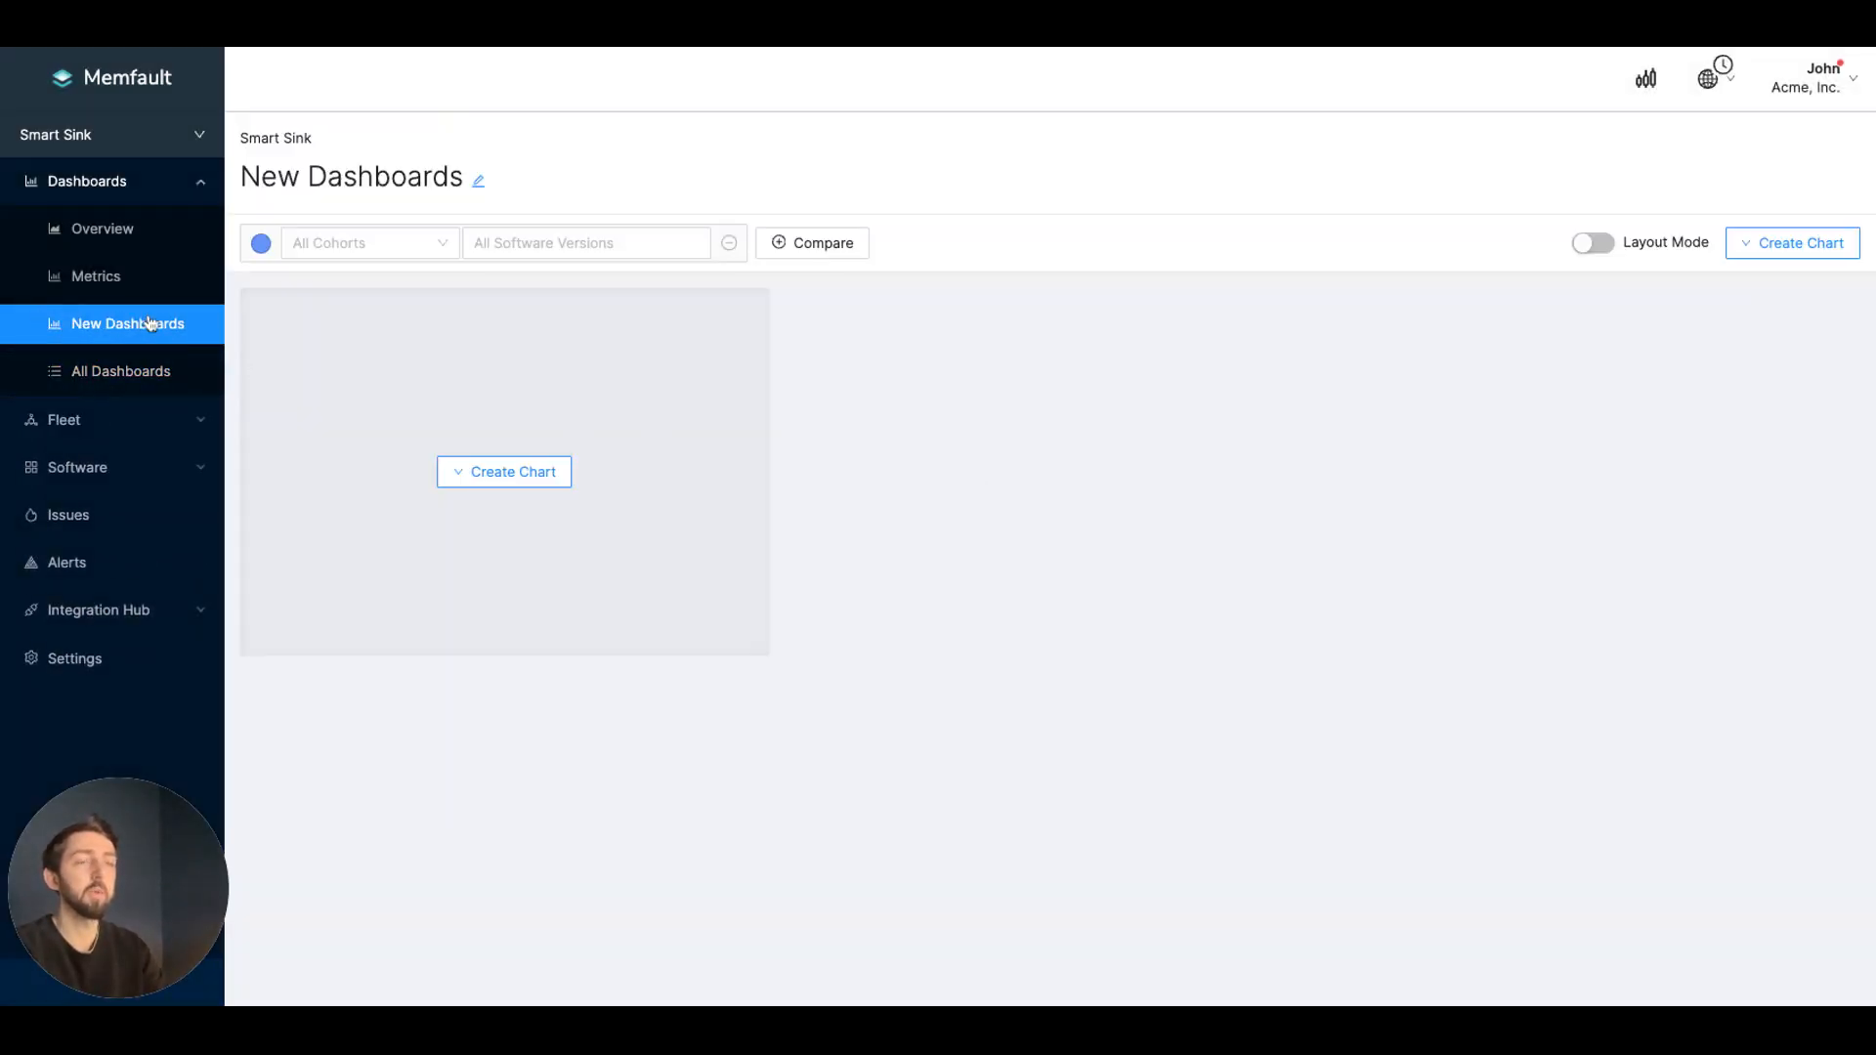
Step: View the built-in Metrics dashboard alongside the empty New Dashboards dashboard by switching between the two
left_click(113, 280)
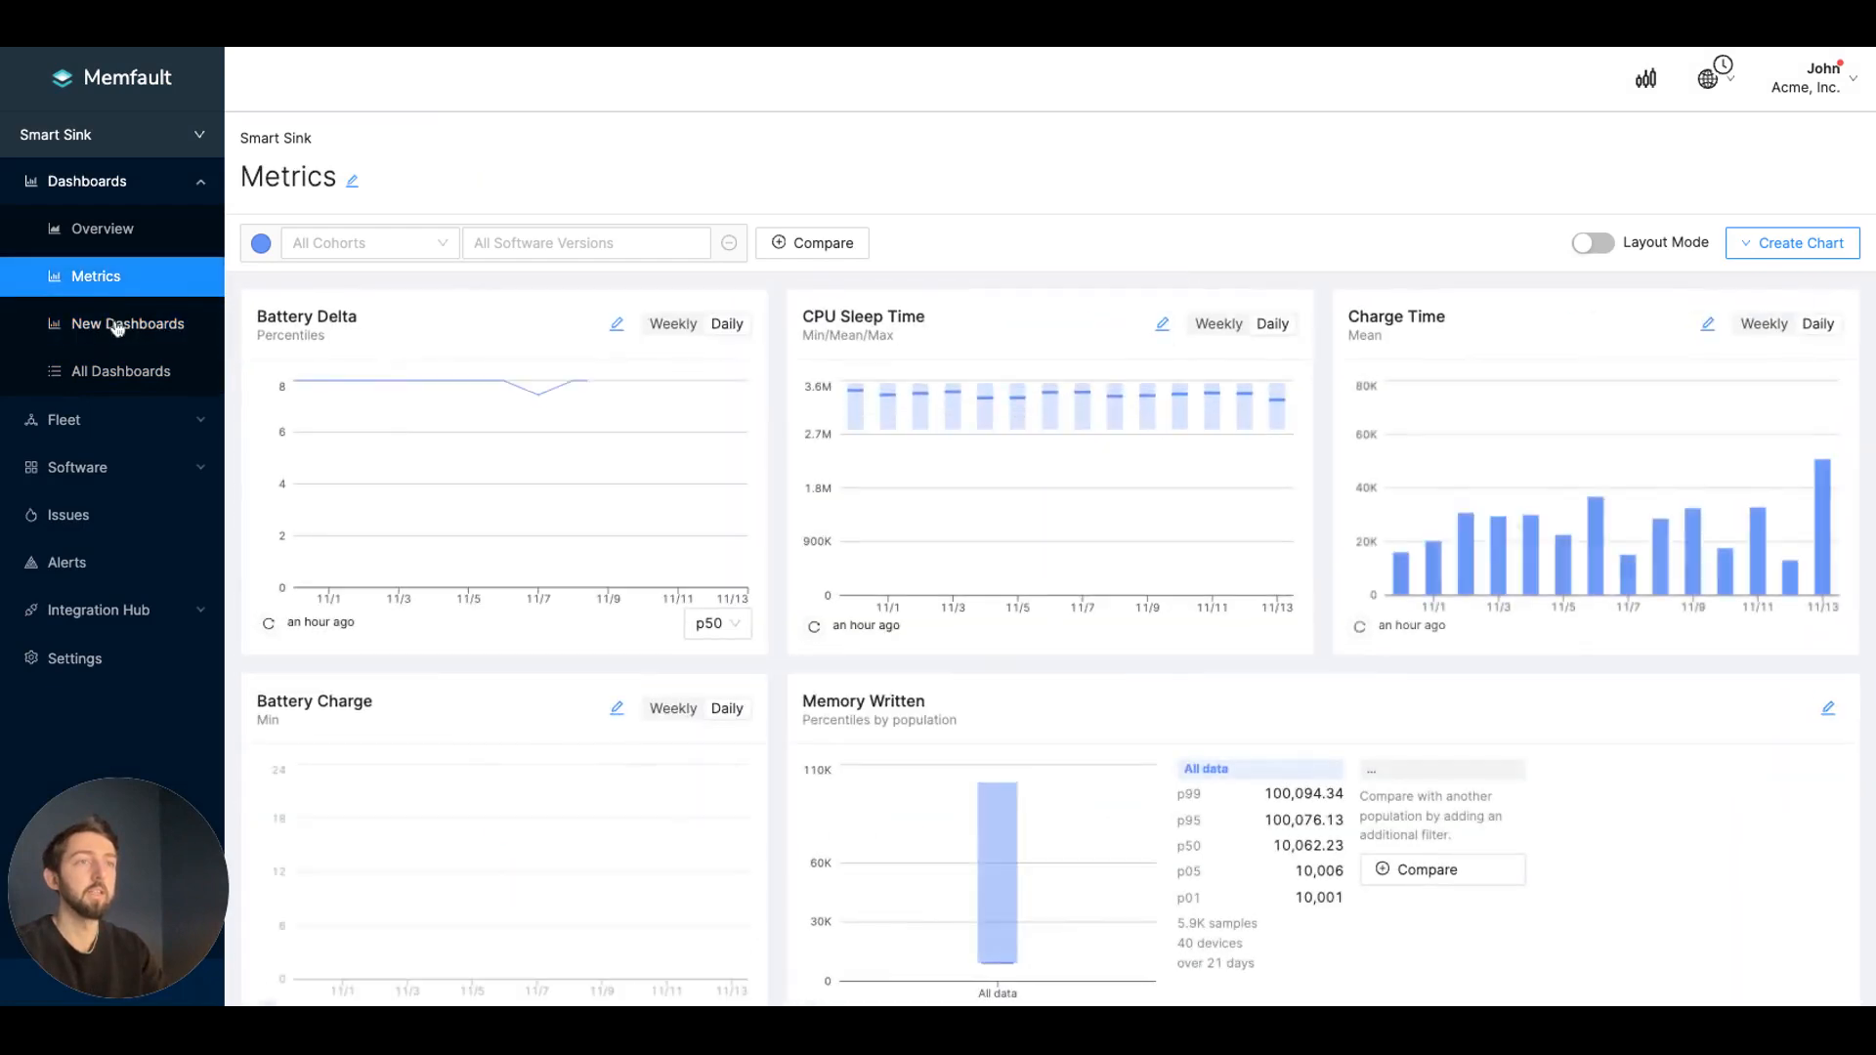
left_click(116, 327)
left_click(127, 284)
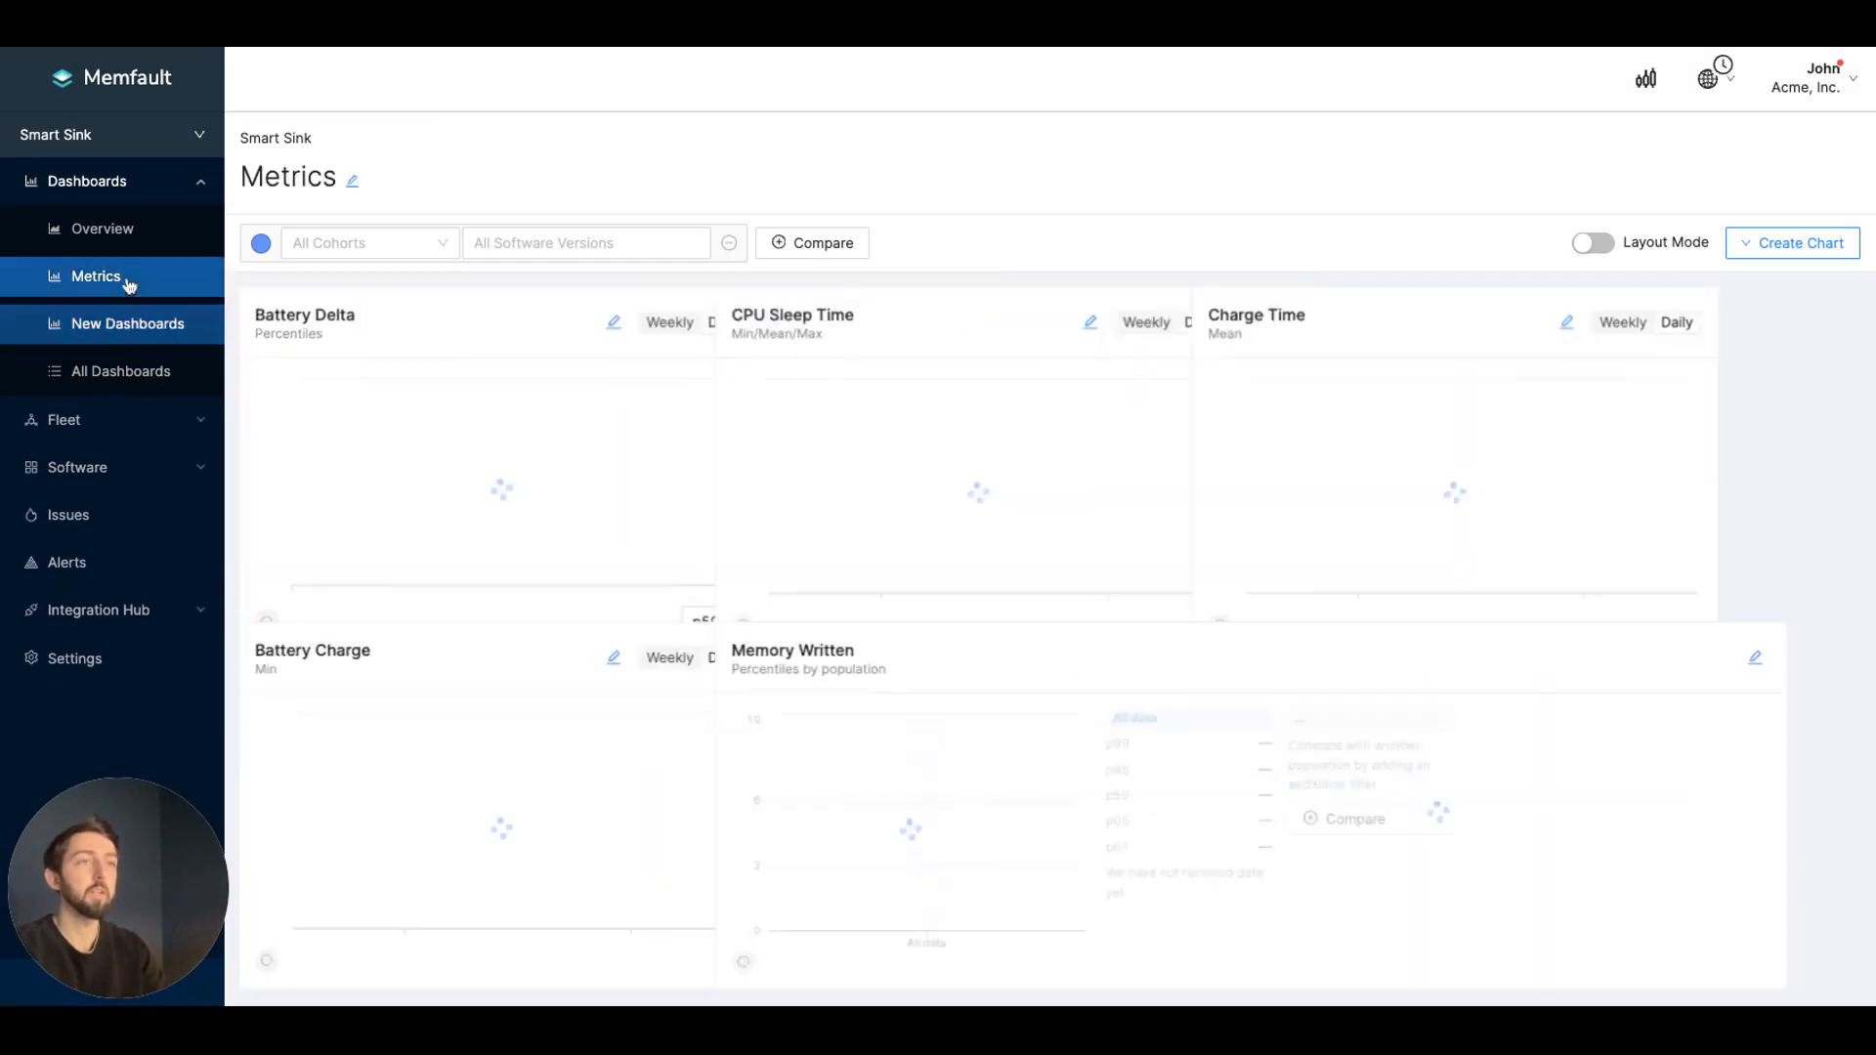
left_click(121, 324)
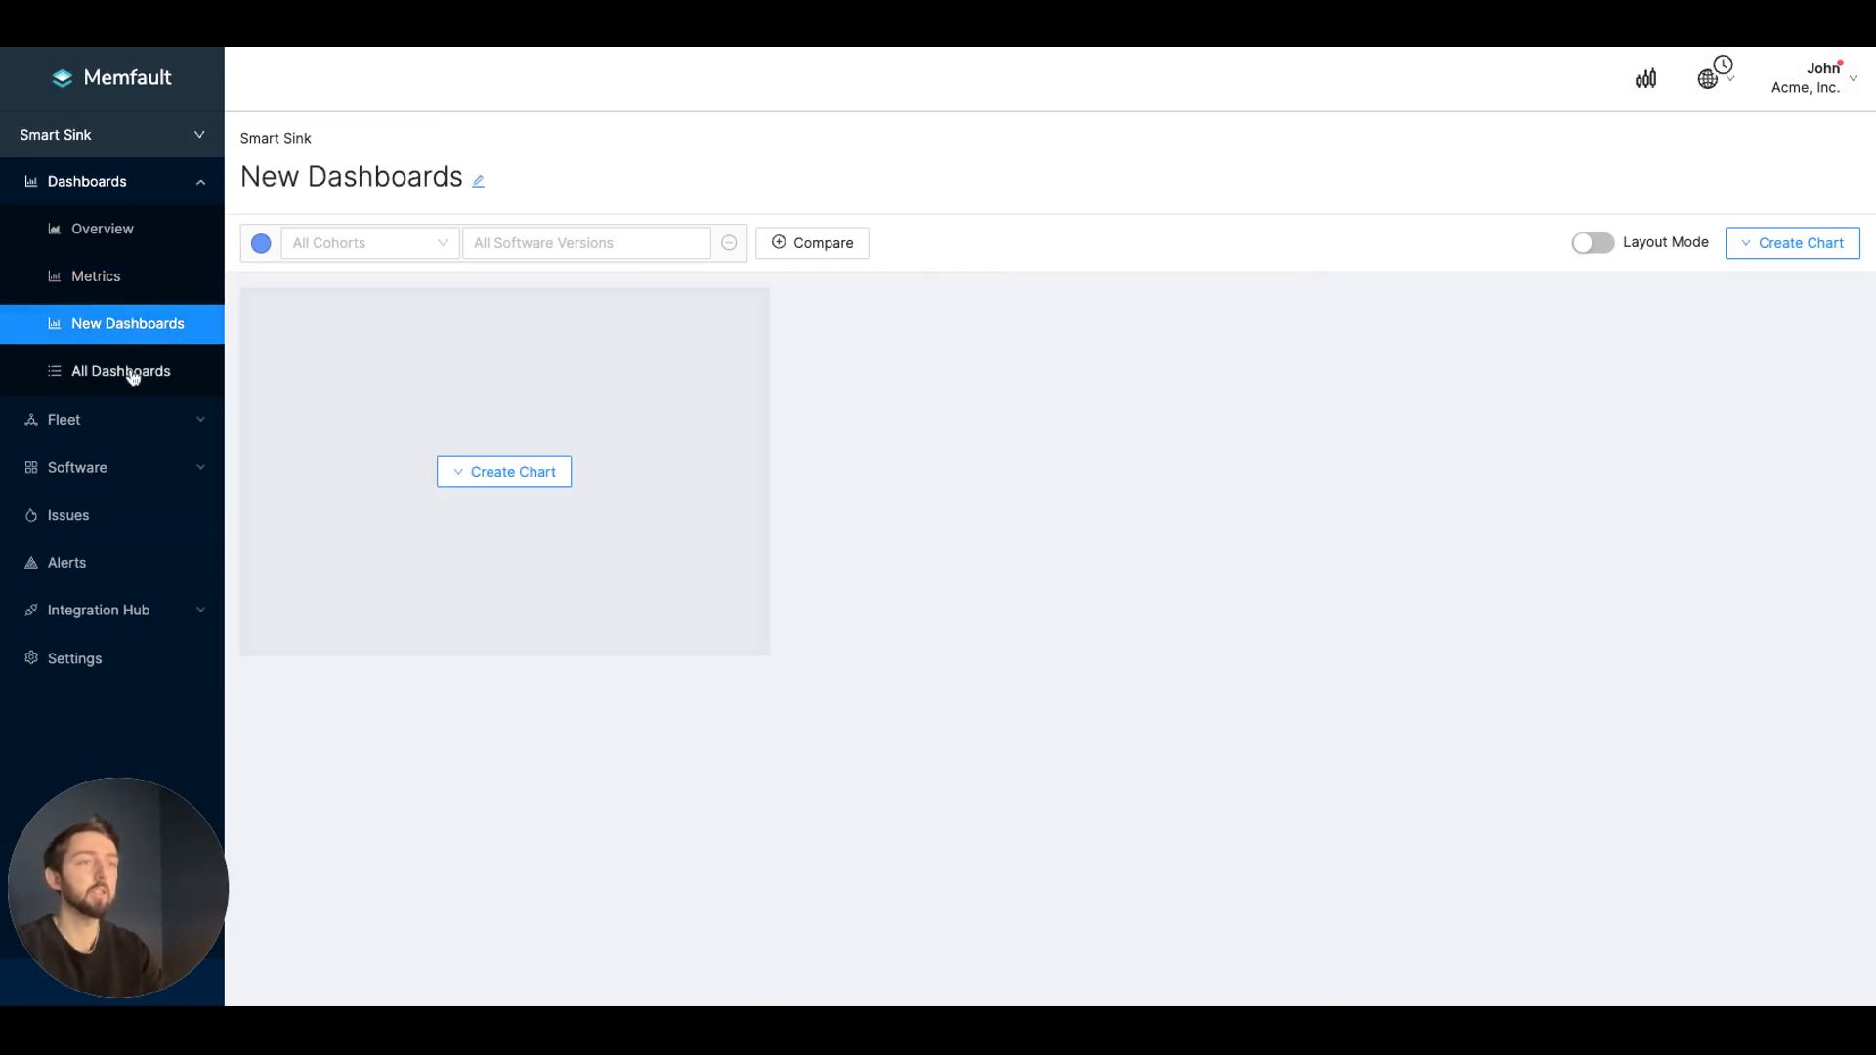
Step: Duplicate the built-in Metrics dashboard from the list of all dashboards
left_click(133, 375)
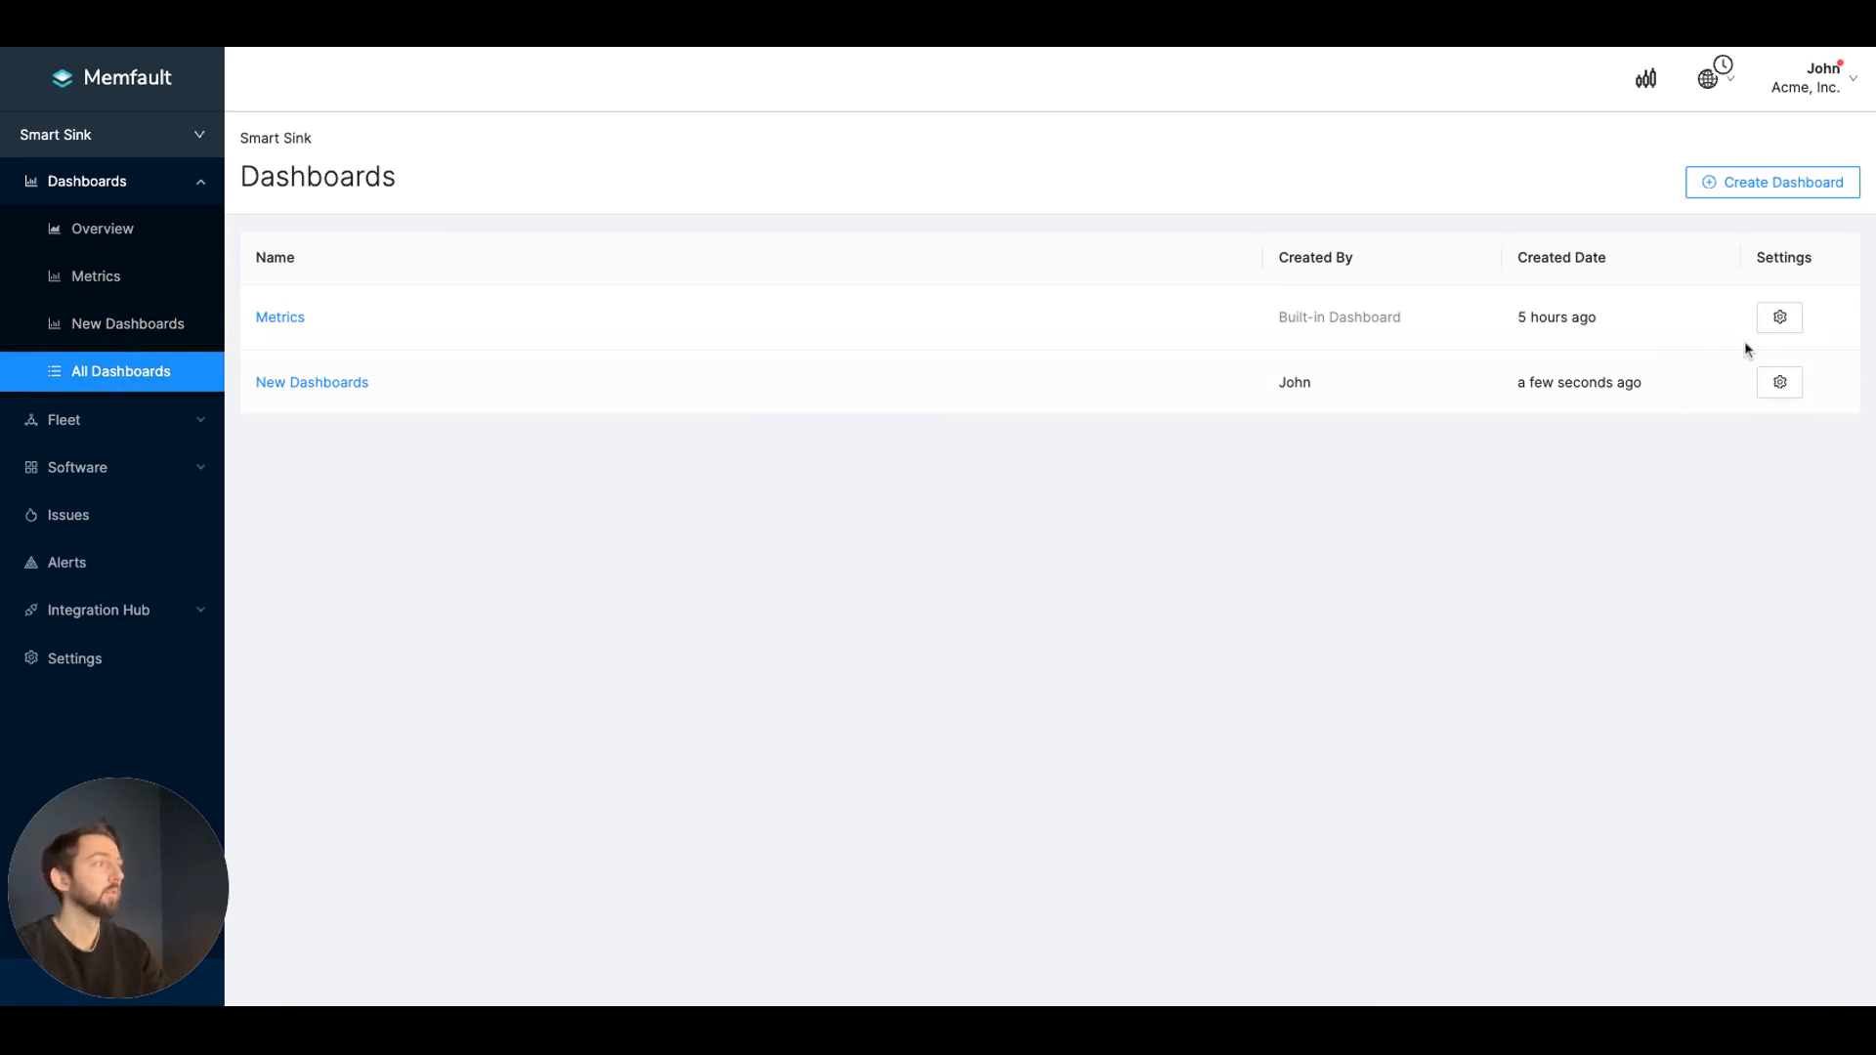
left_click(1782, 322)
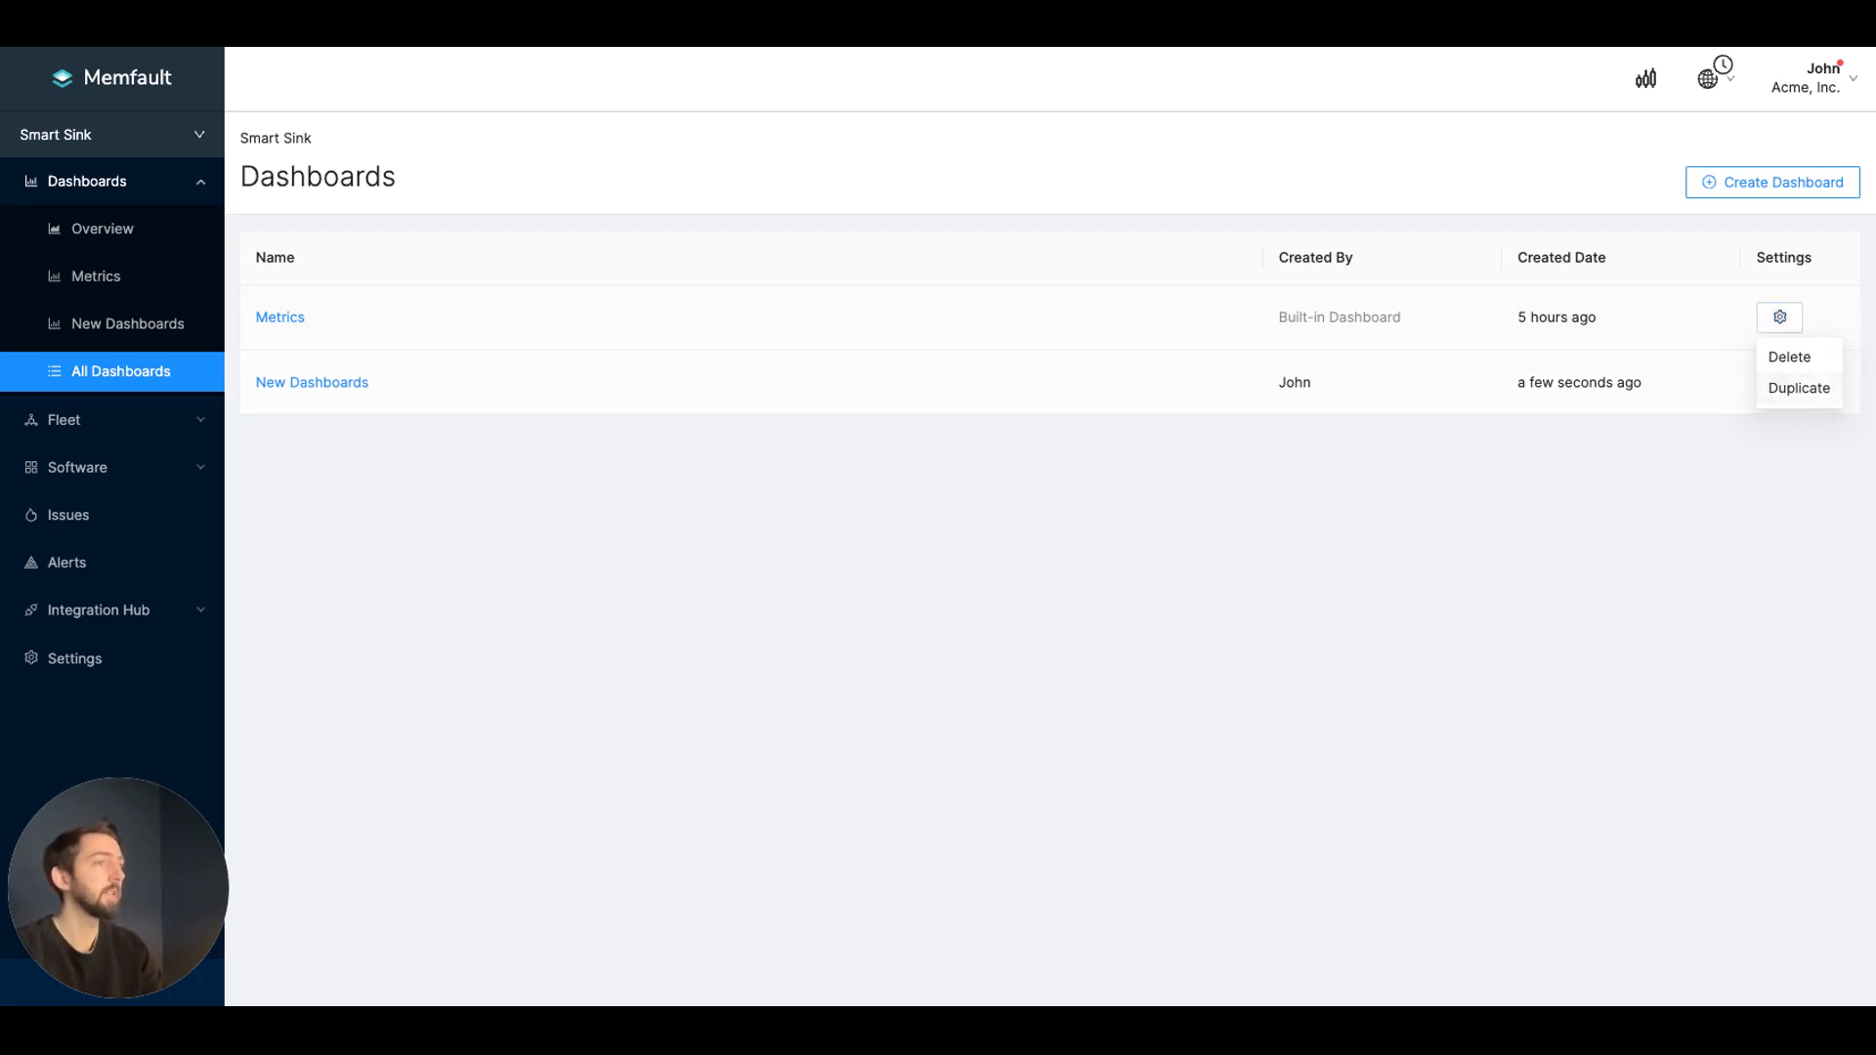
left_click(1798, 389)
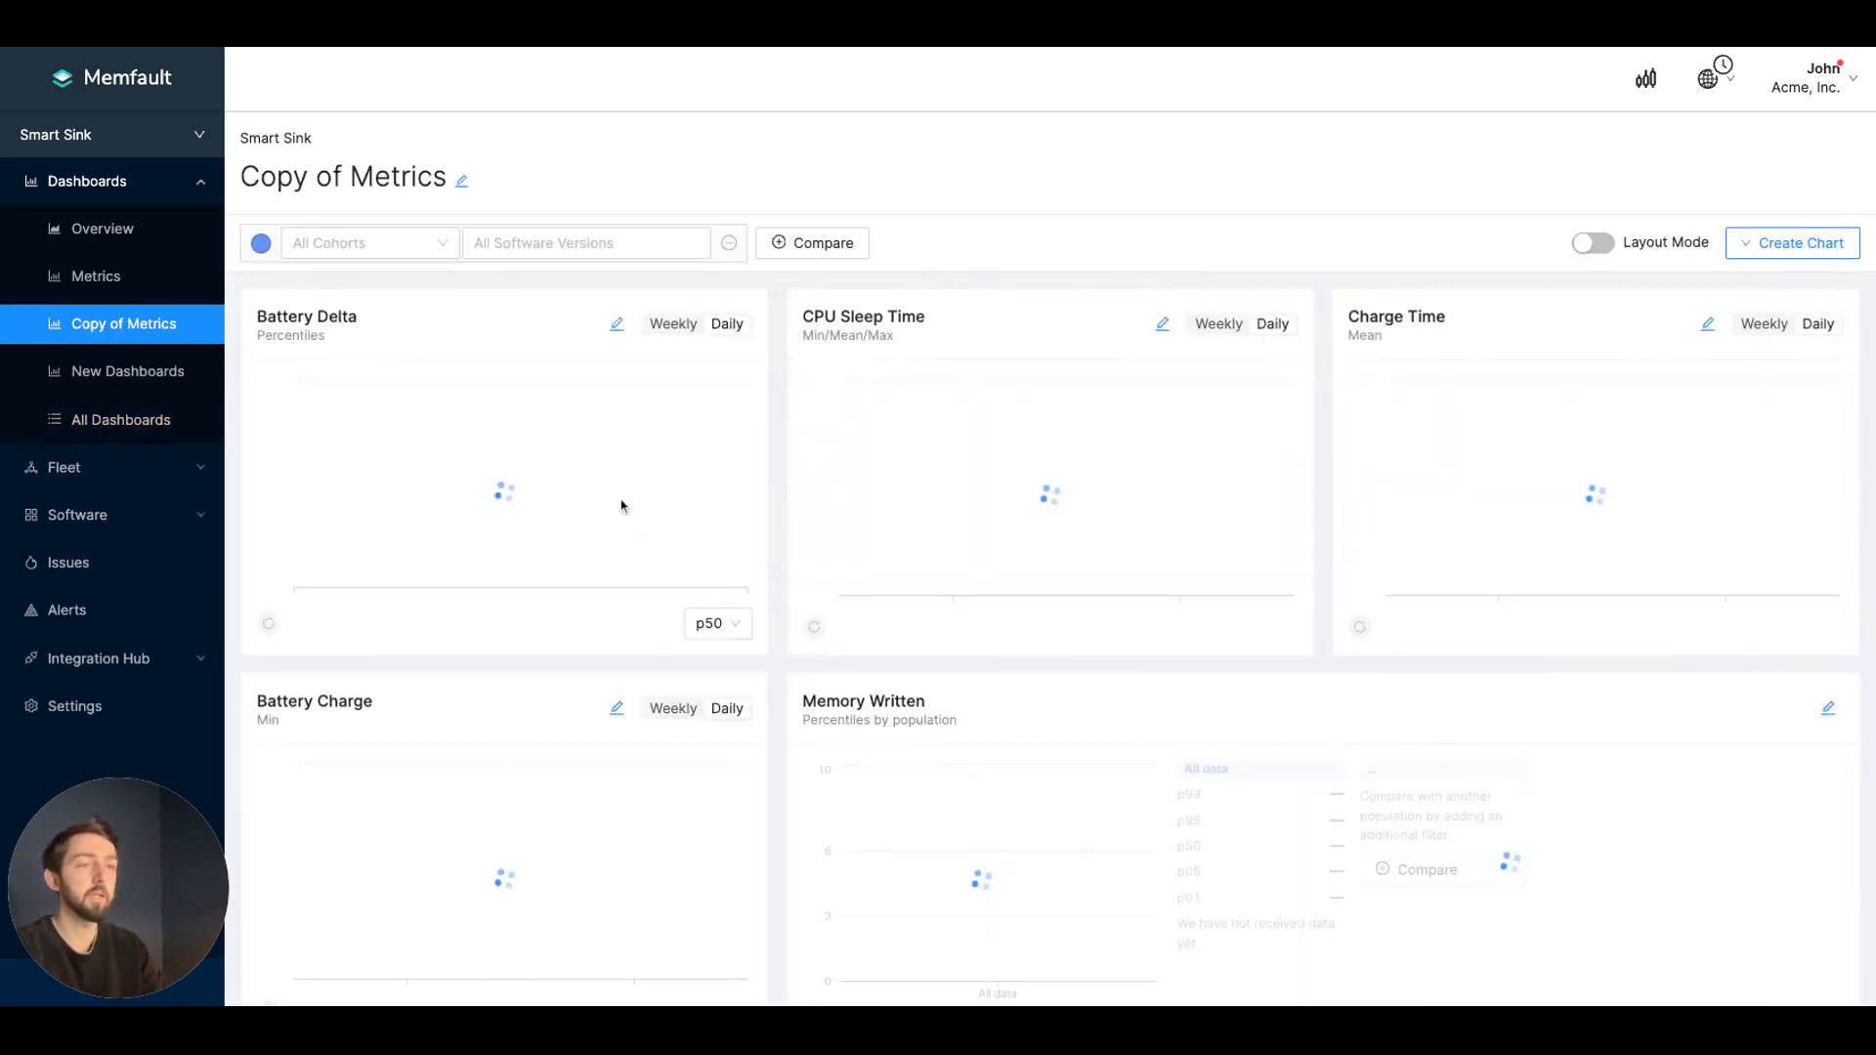
Step: Rename the copied Metrics dashboard to "Release Dashboard" and save the name
left_click(462, 180)
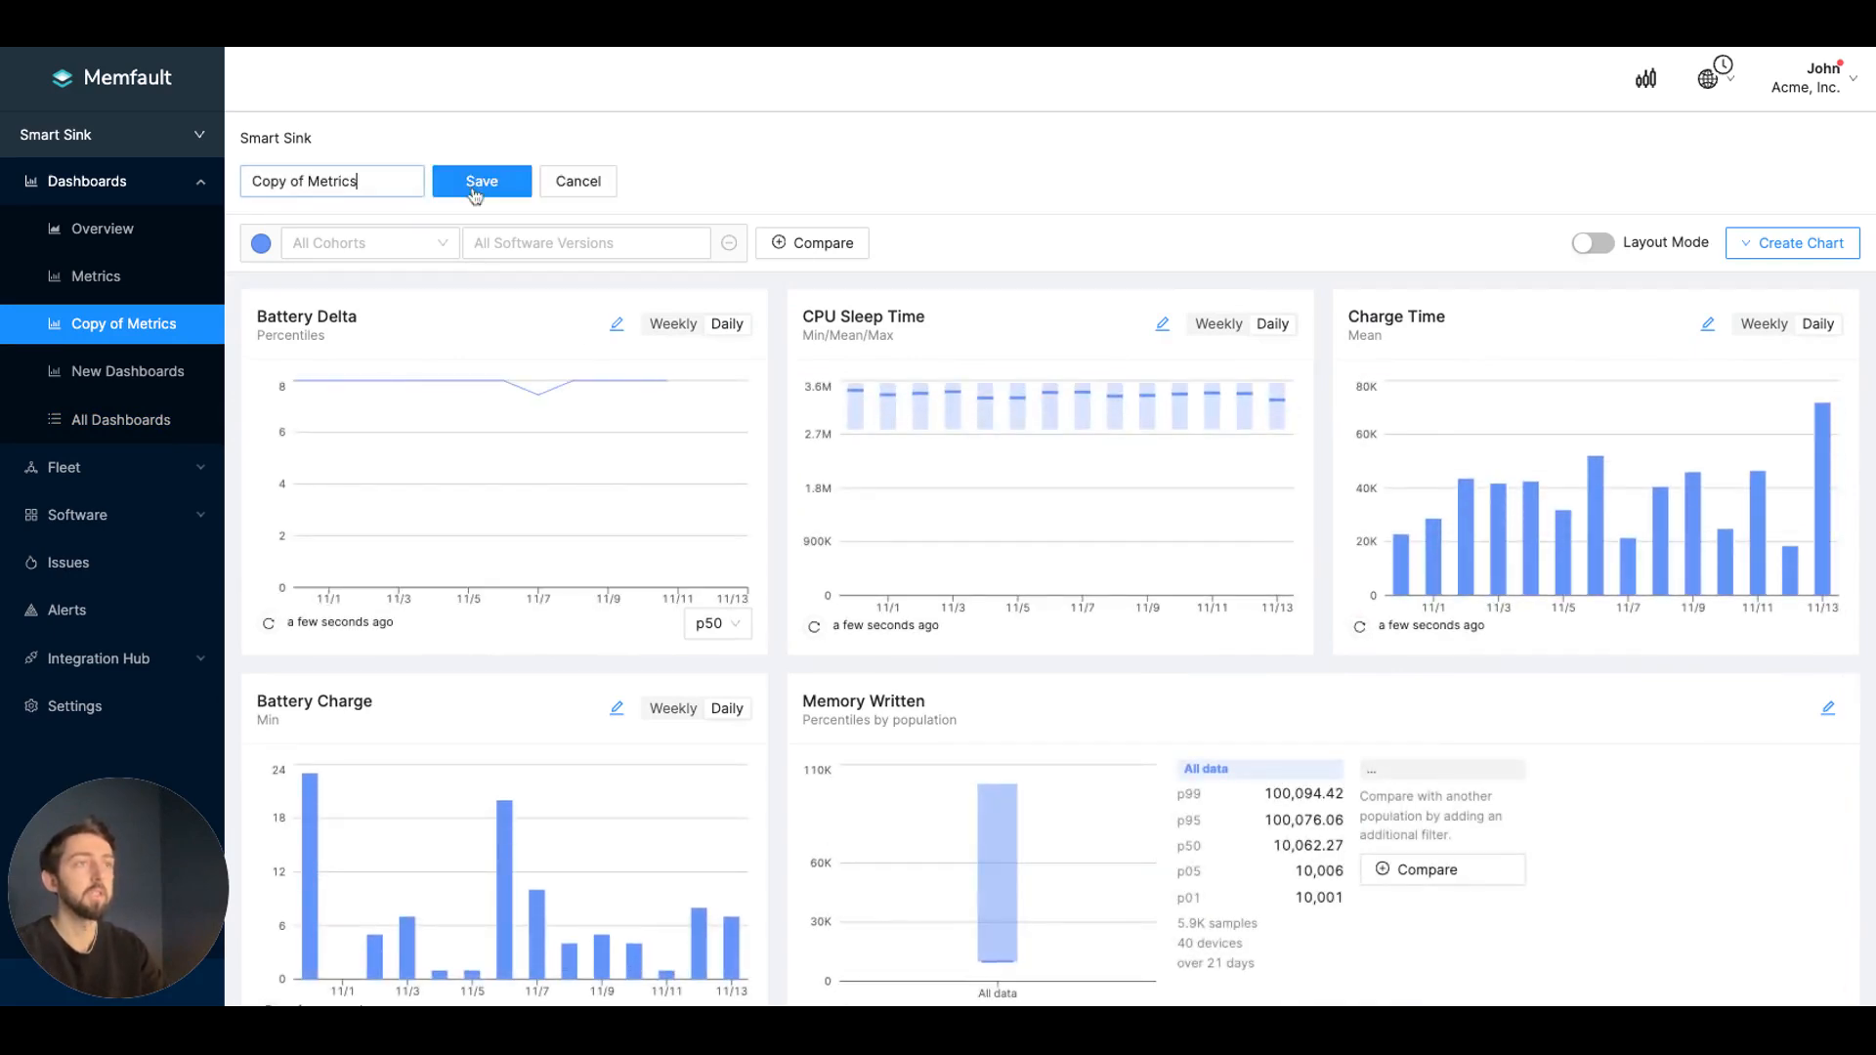
triple_click(390, 181)
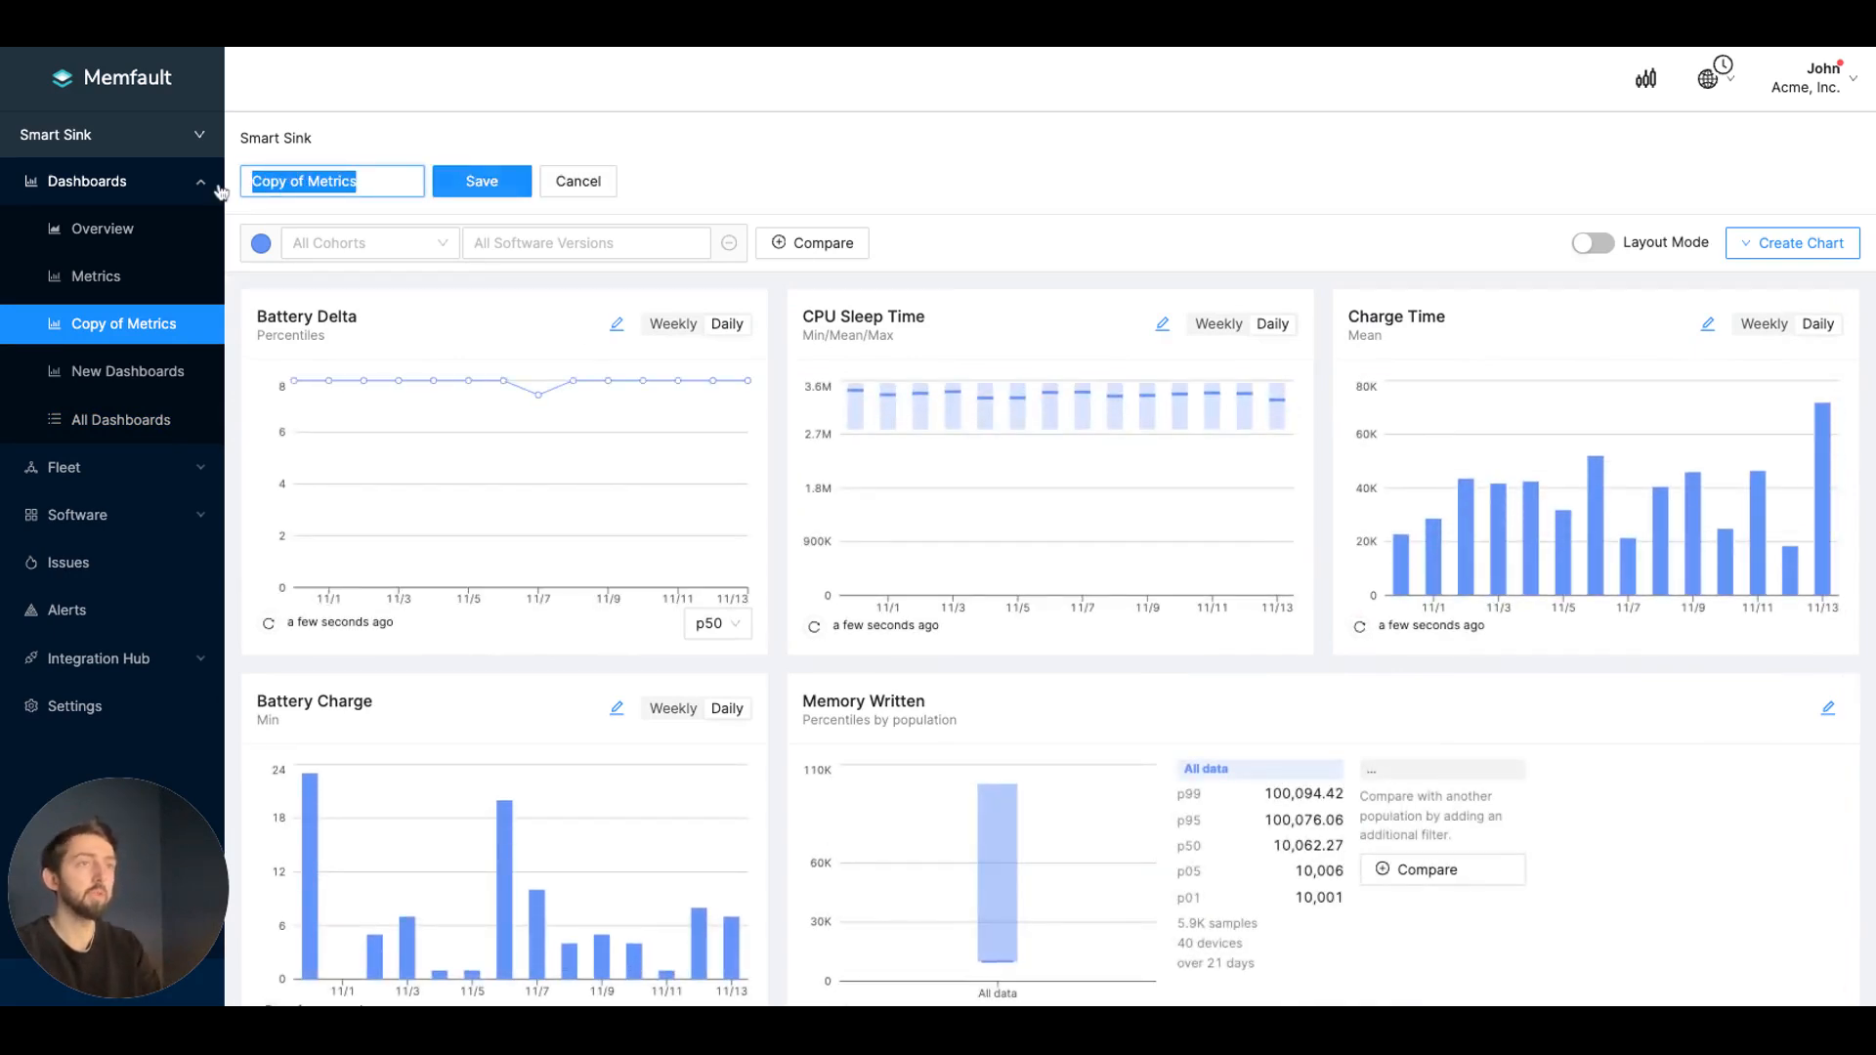
type("REle")
key("BackSpace")
key("BackSpace")
key("BackSpace")
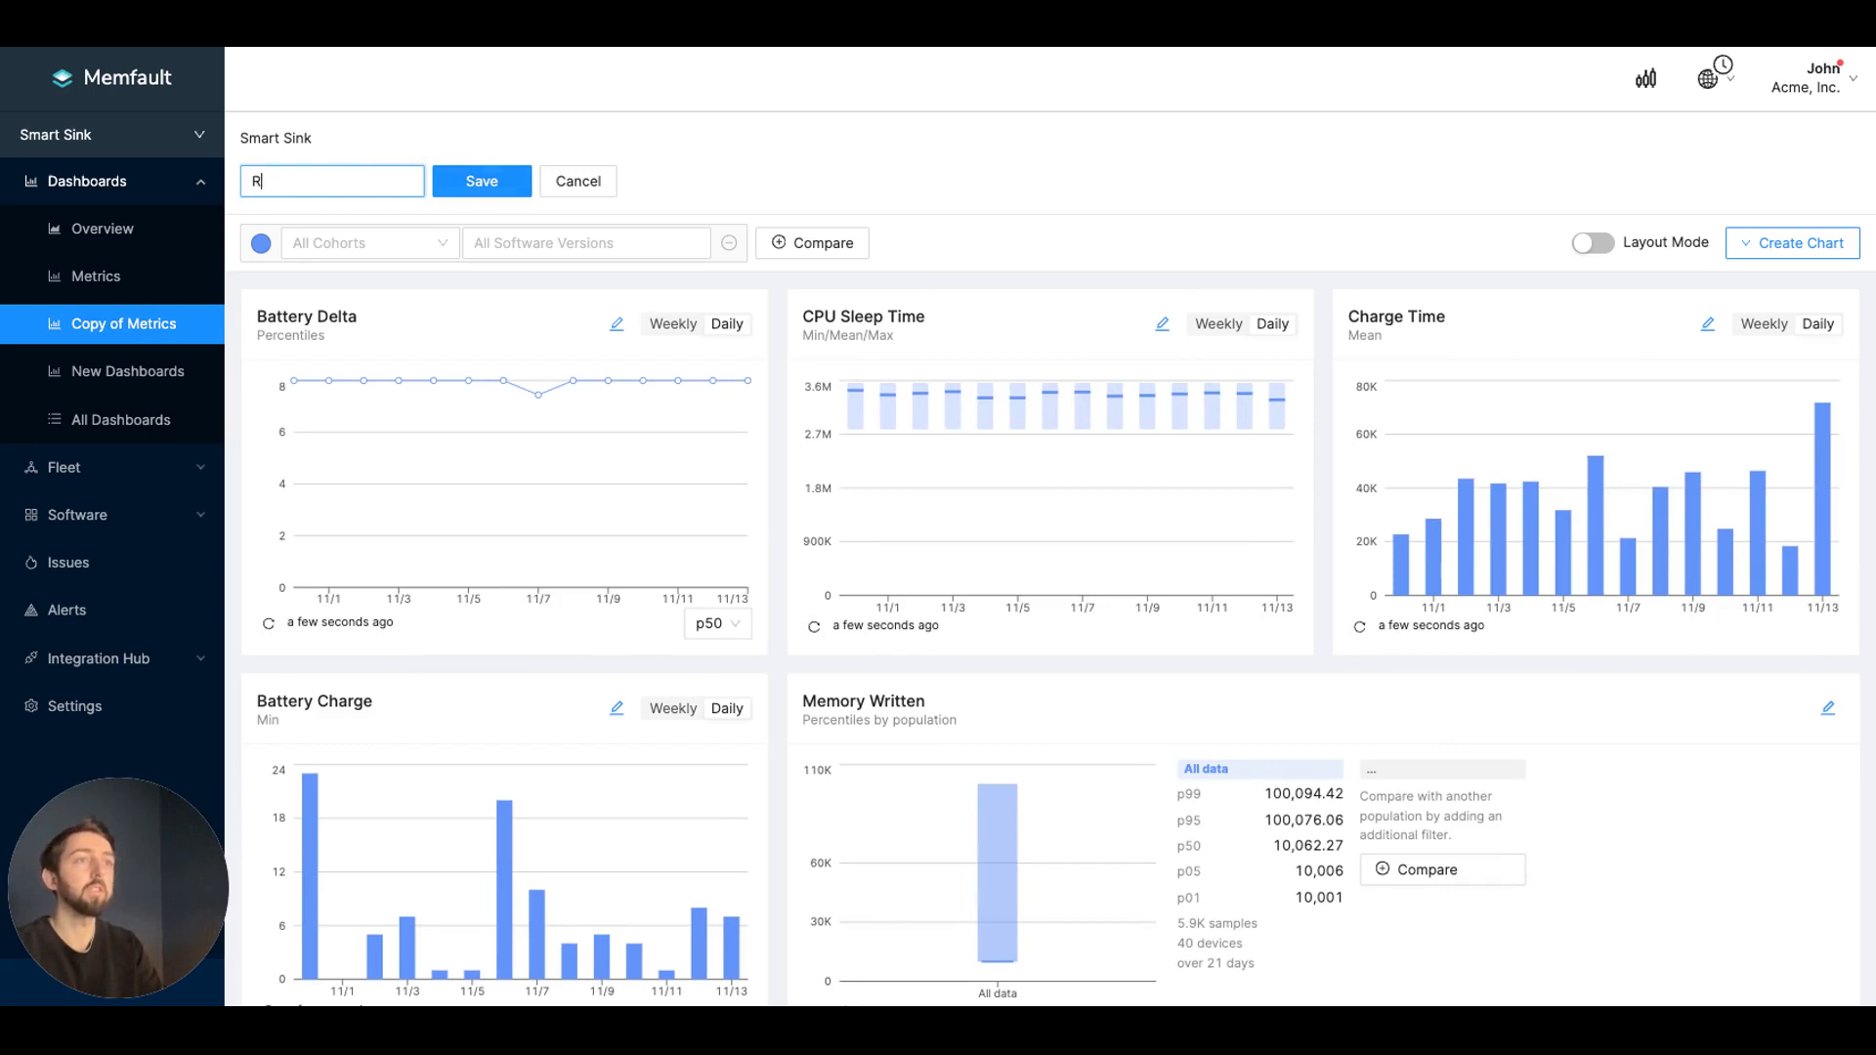
type("elease Dashboard")
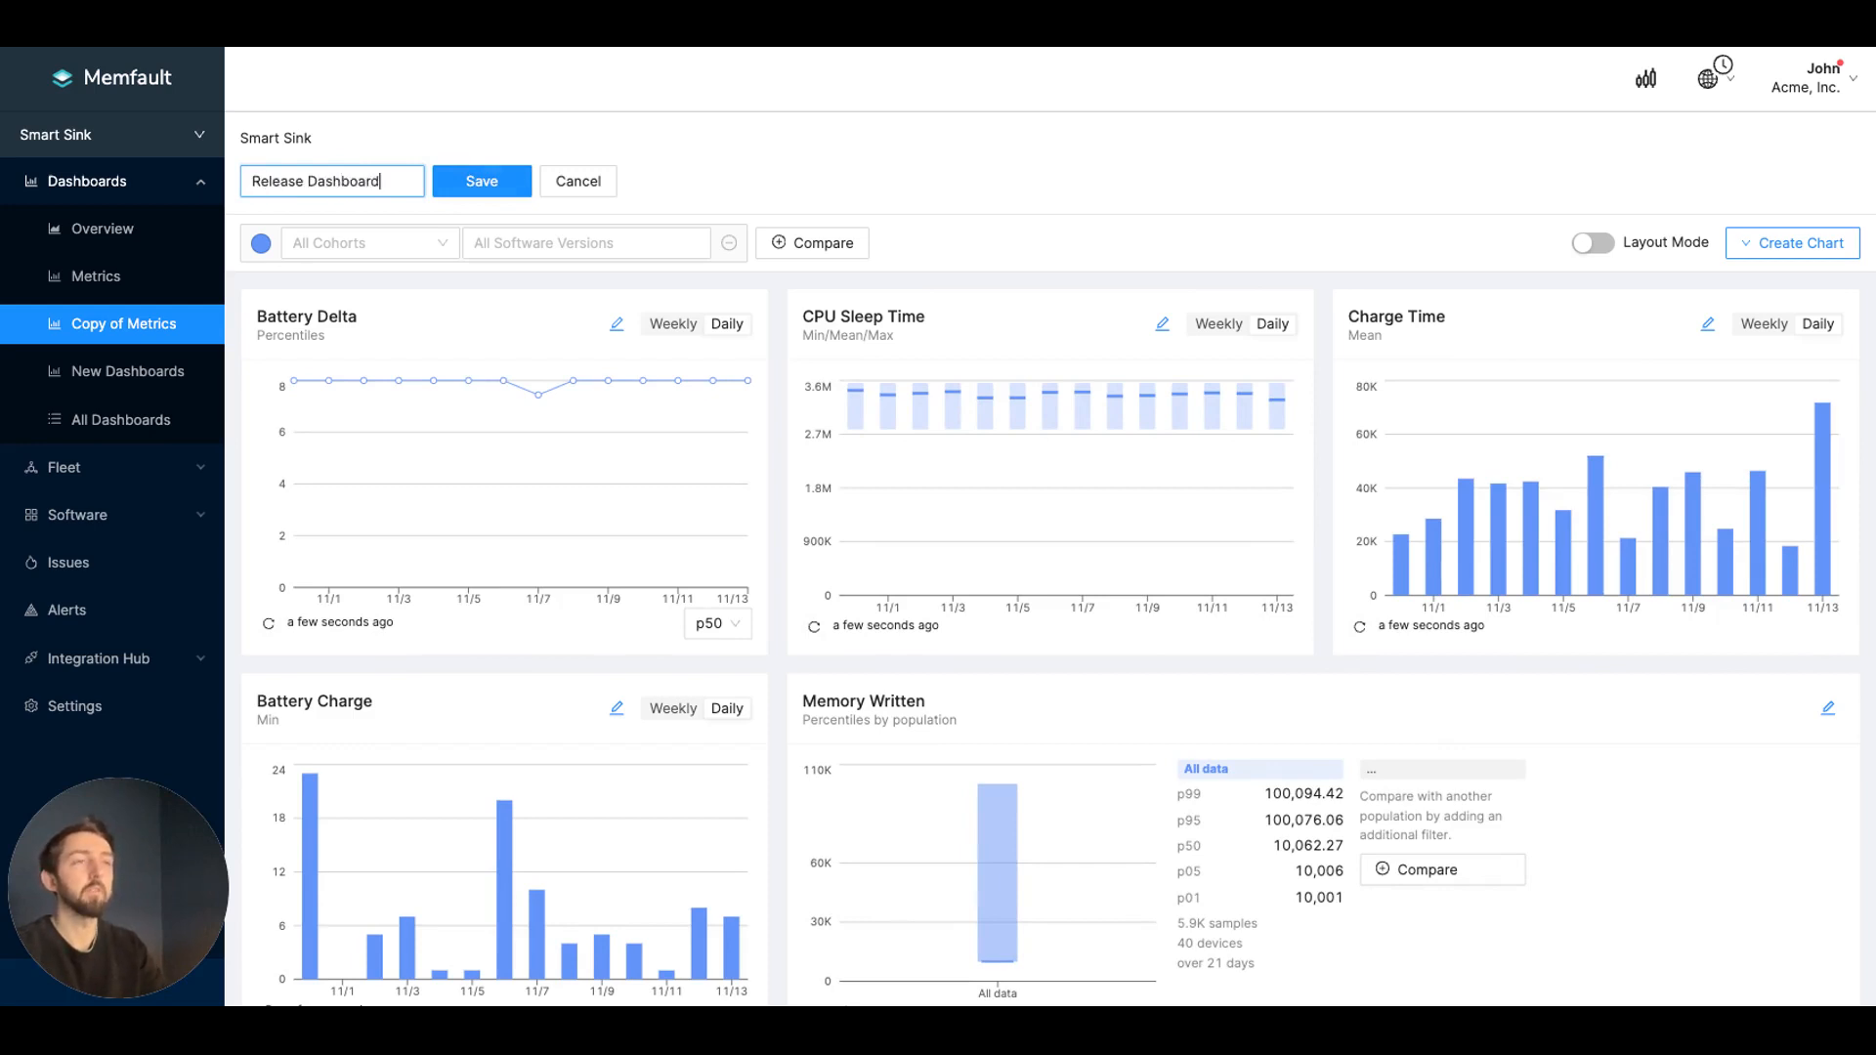
left_click(475, 179)
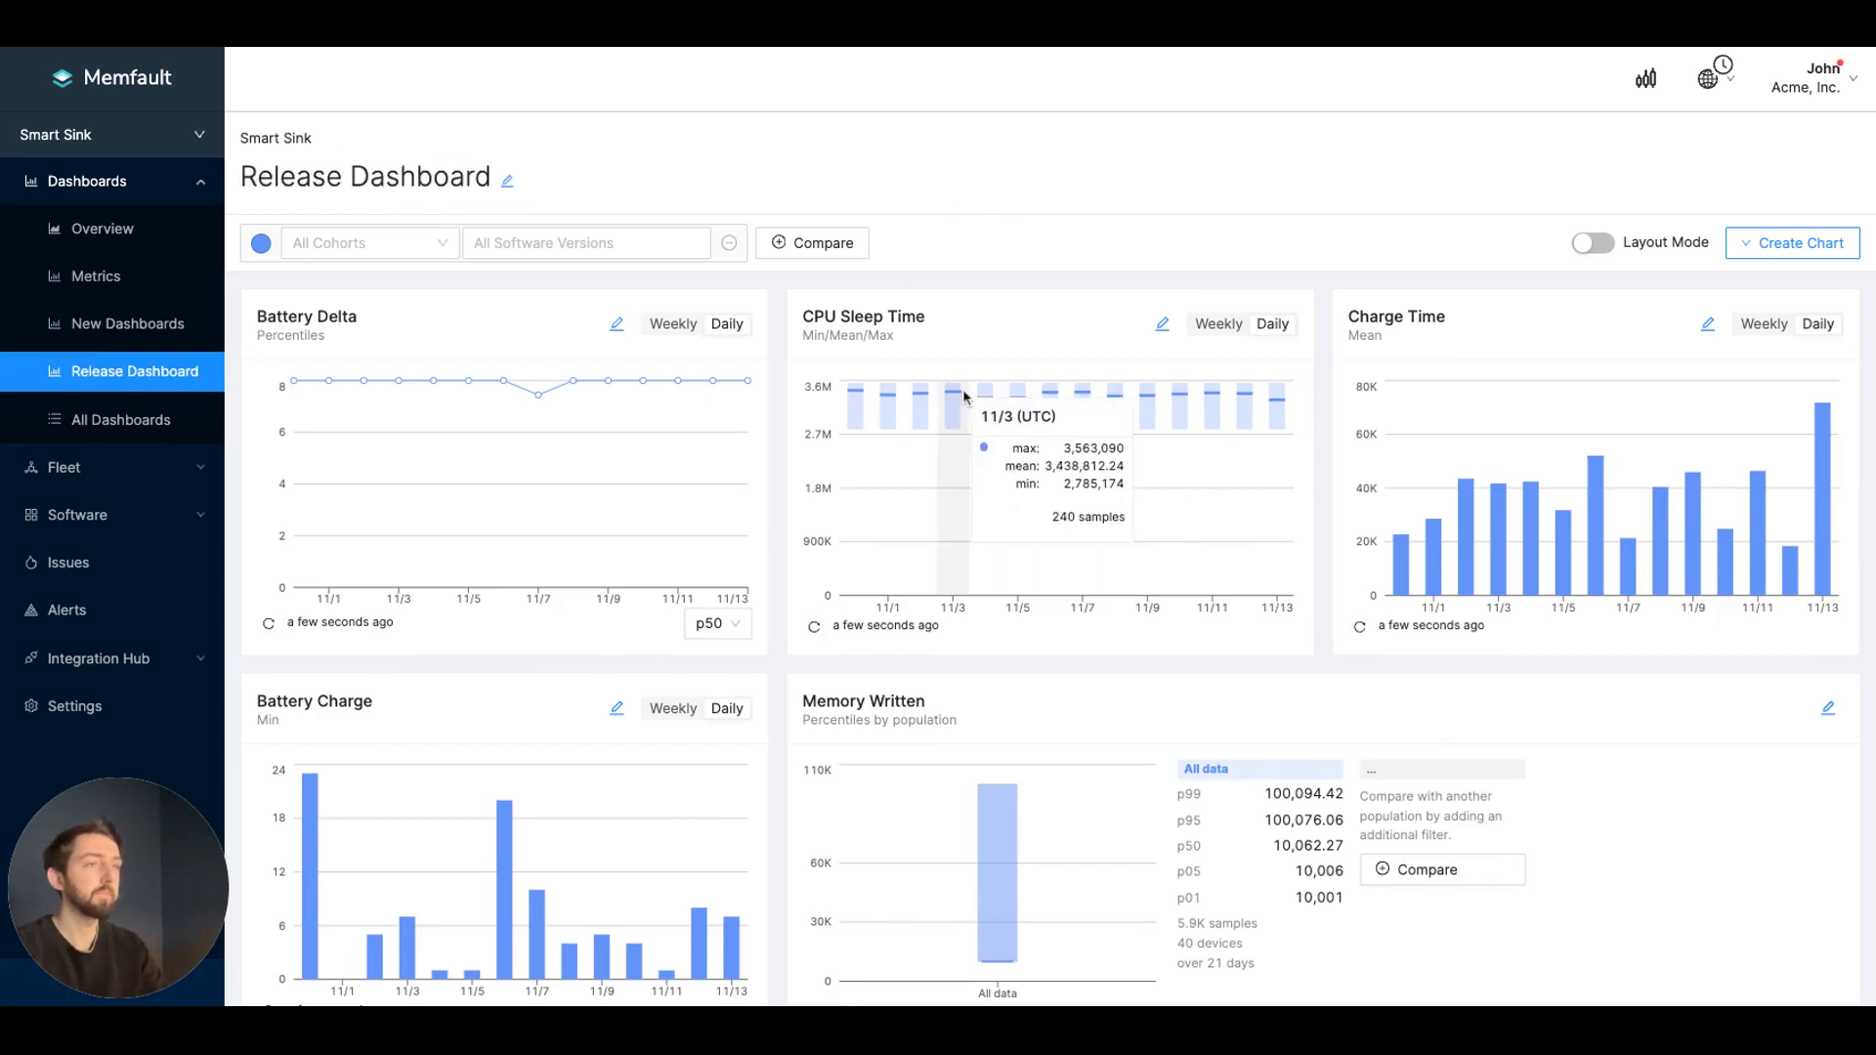
Step: Look through the New Dashboards, Metrics and Release Dashboard pages and the list of all dashboards
left_click(134, 328)
left_click(126, 283)
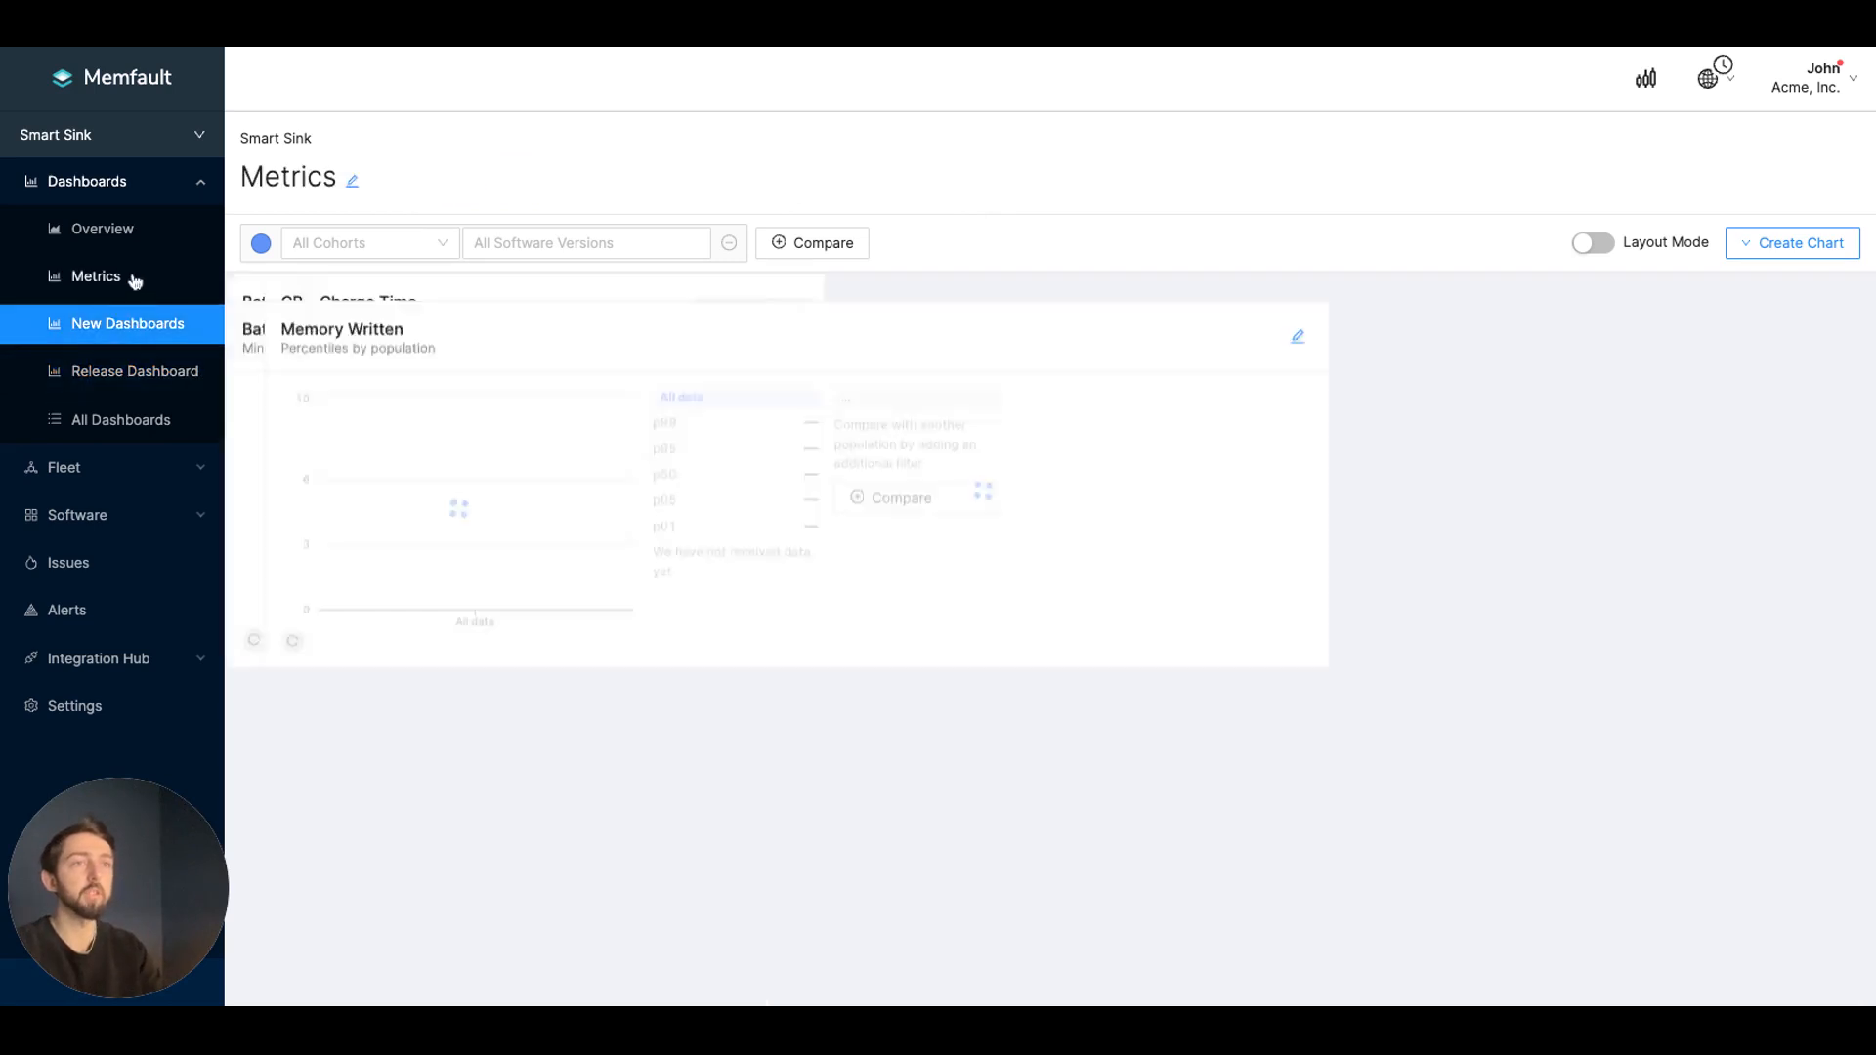
left_click(138, 323)
left_click(117, 369)
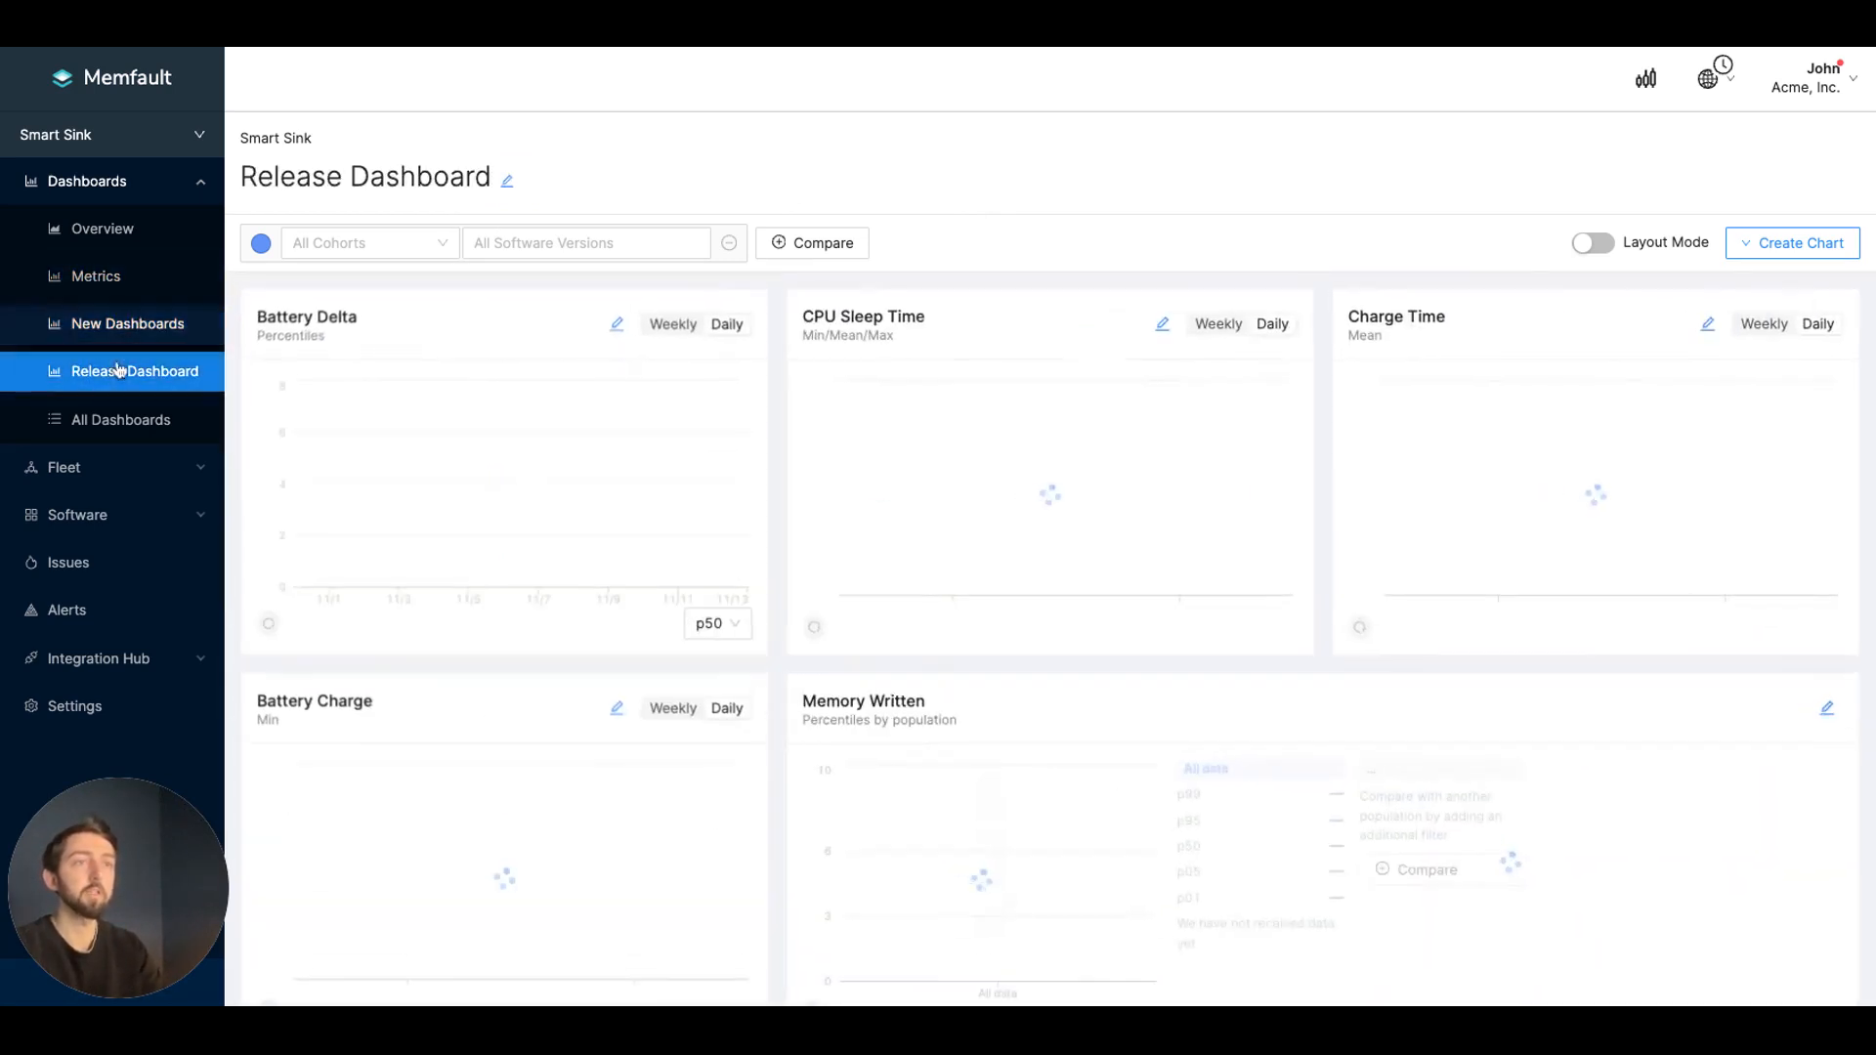
left_click(116, 421)
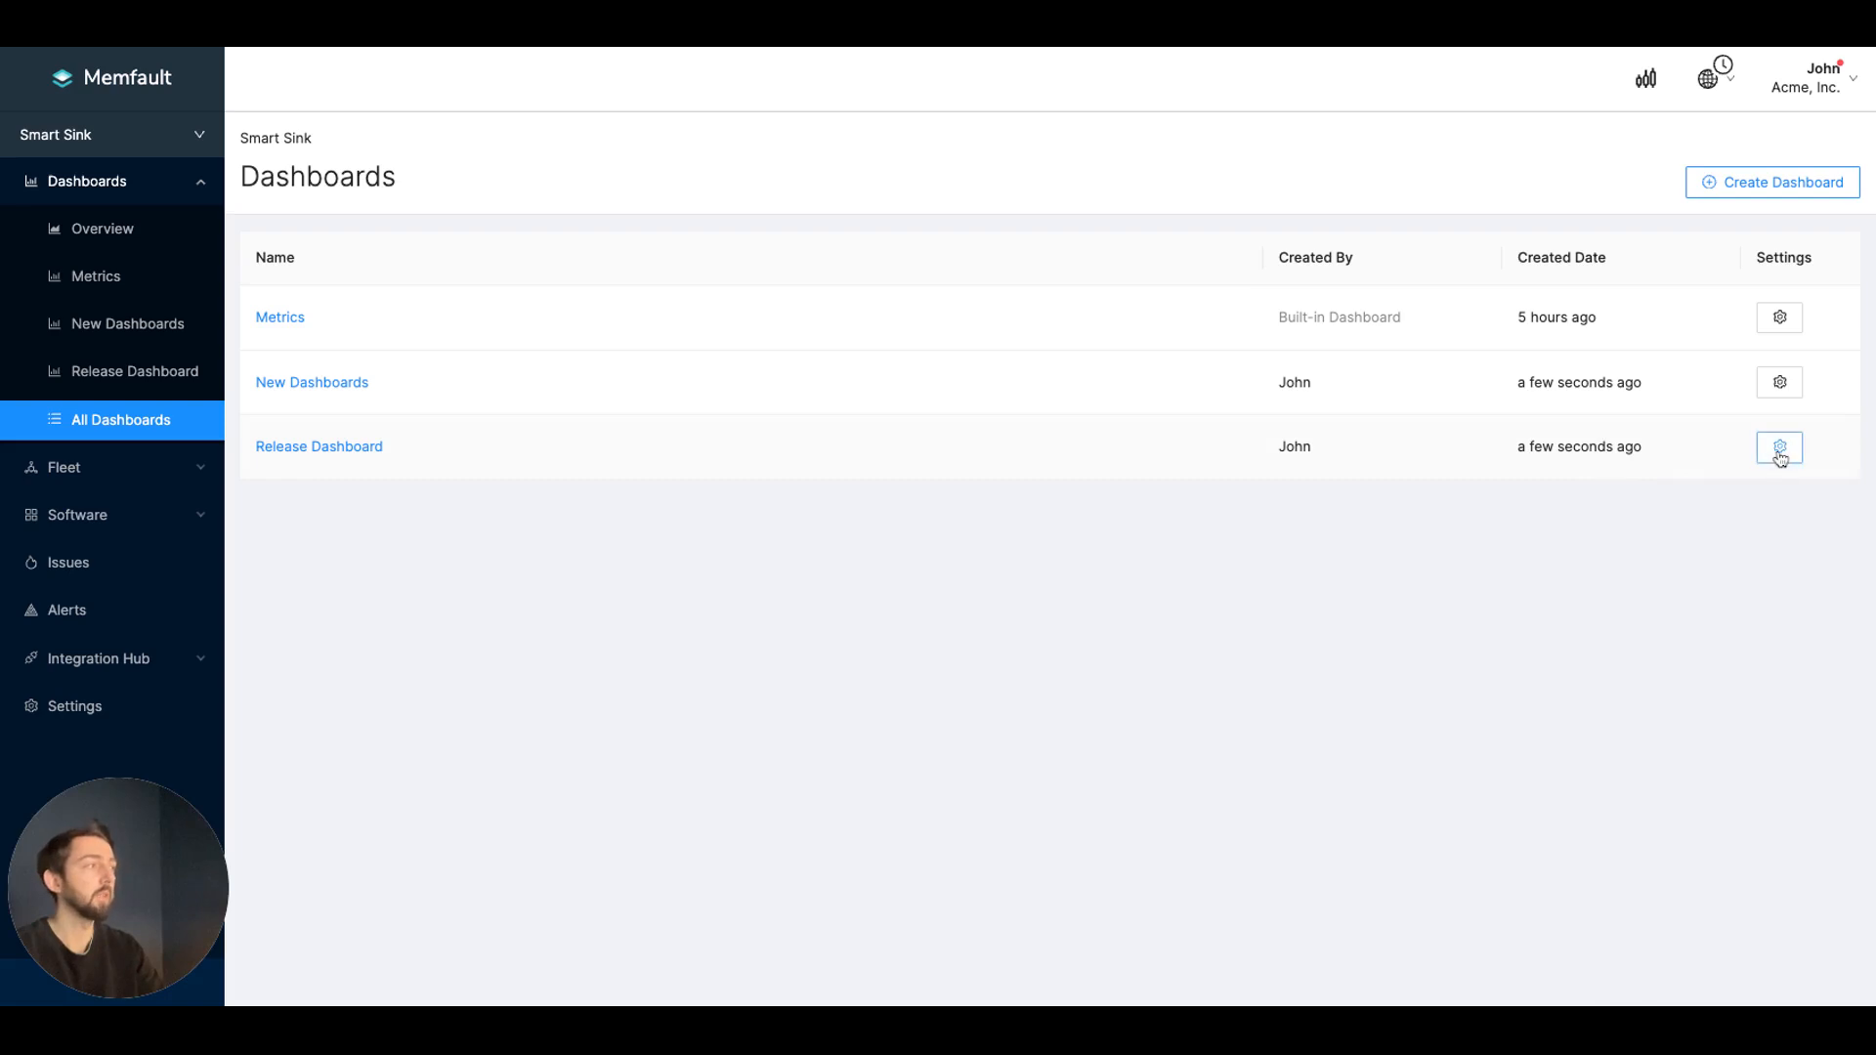
Step: On the Release Dashboard, draft a Markdown card named "Instructions" with the text "Dashboard use" and, as a separate paragraph, "**read please**"
left_click(127, 379)
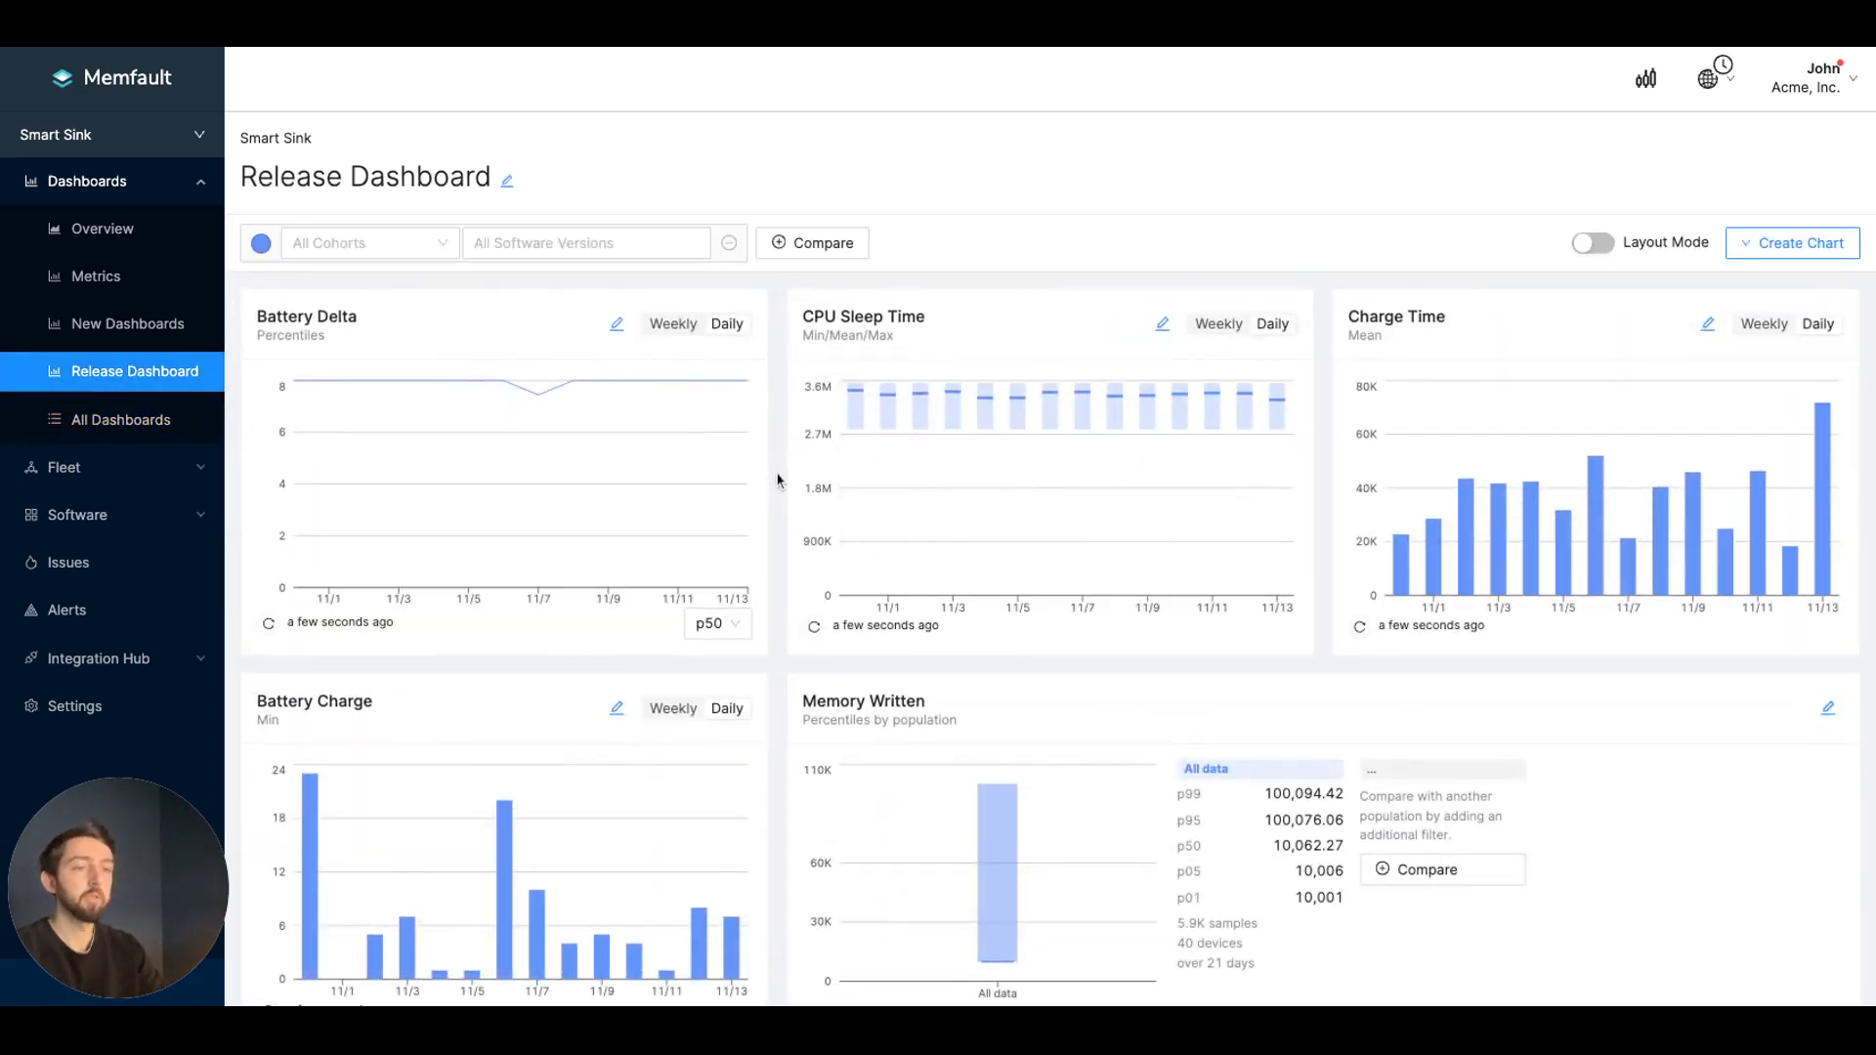
scroll(779, 480, "down", 1)
scroll(779, 481, "up", 1)
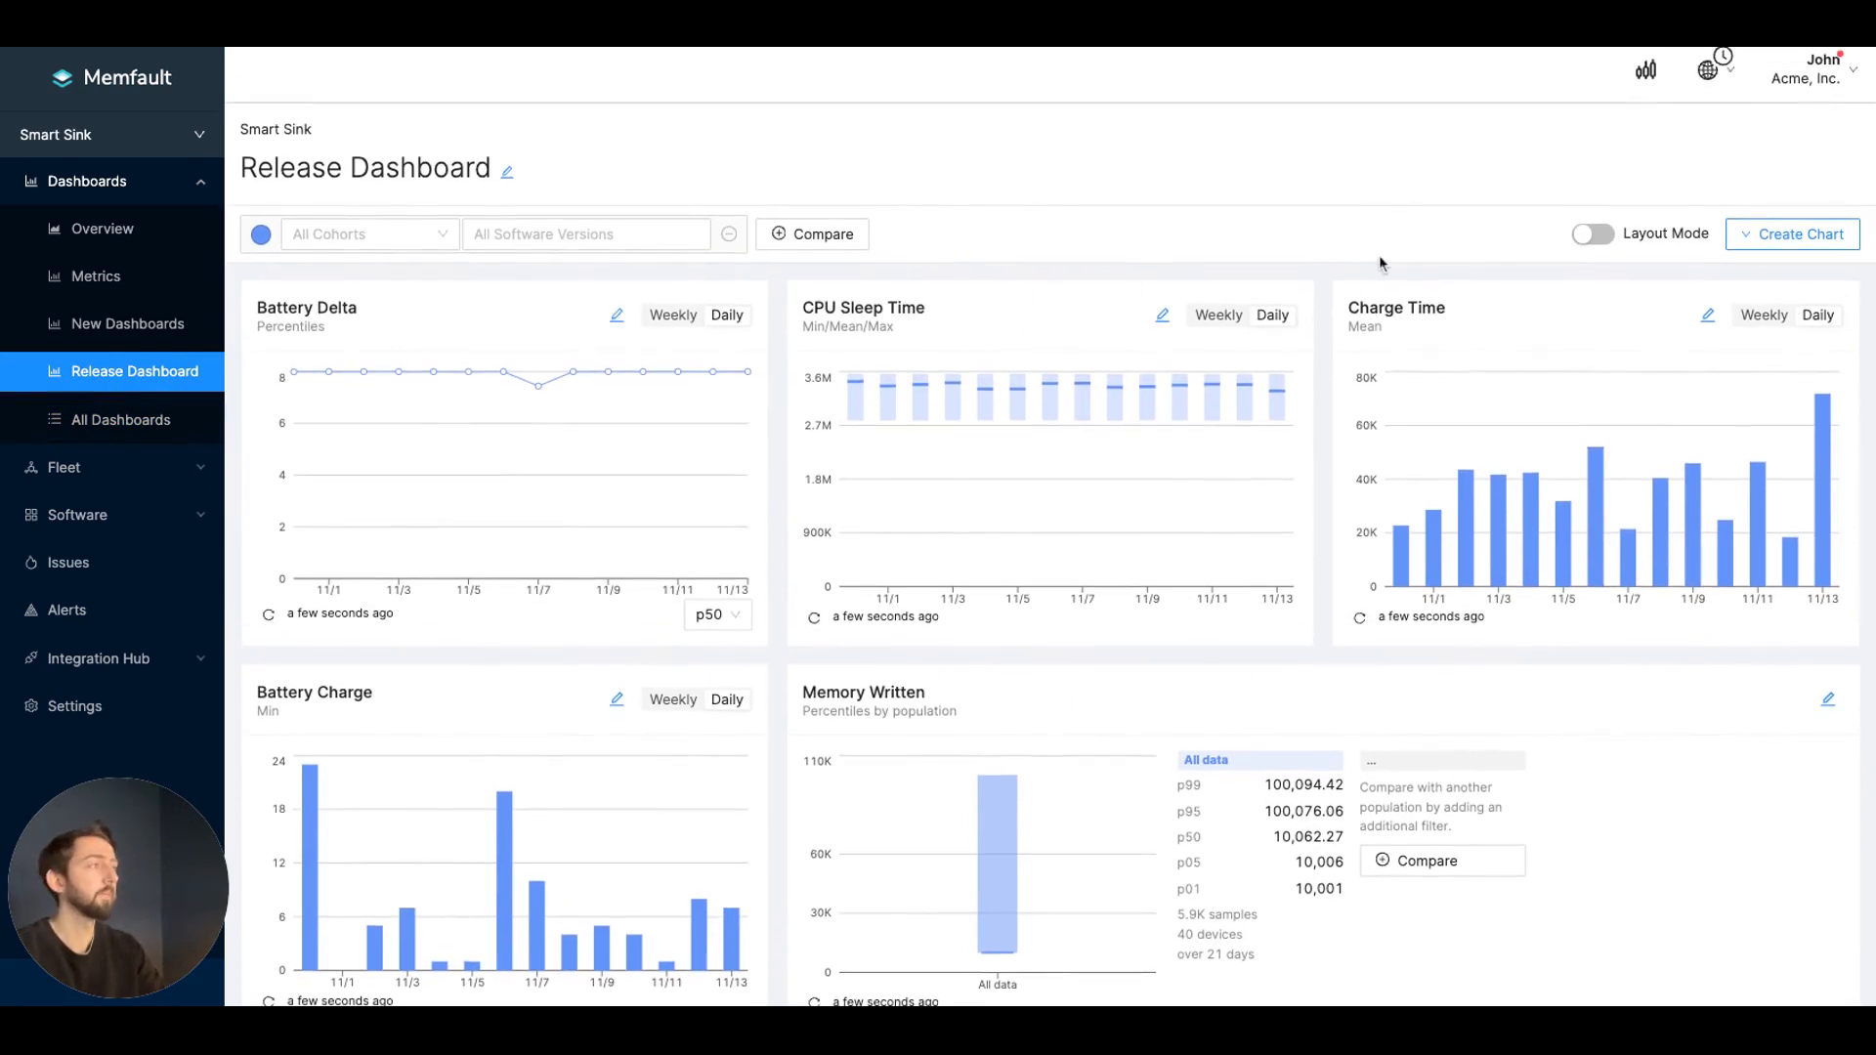
left_click(1752, 247)
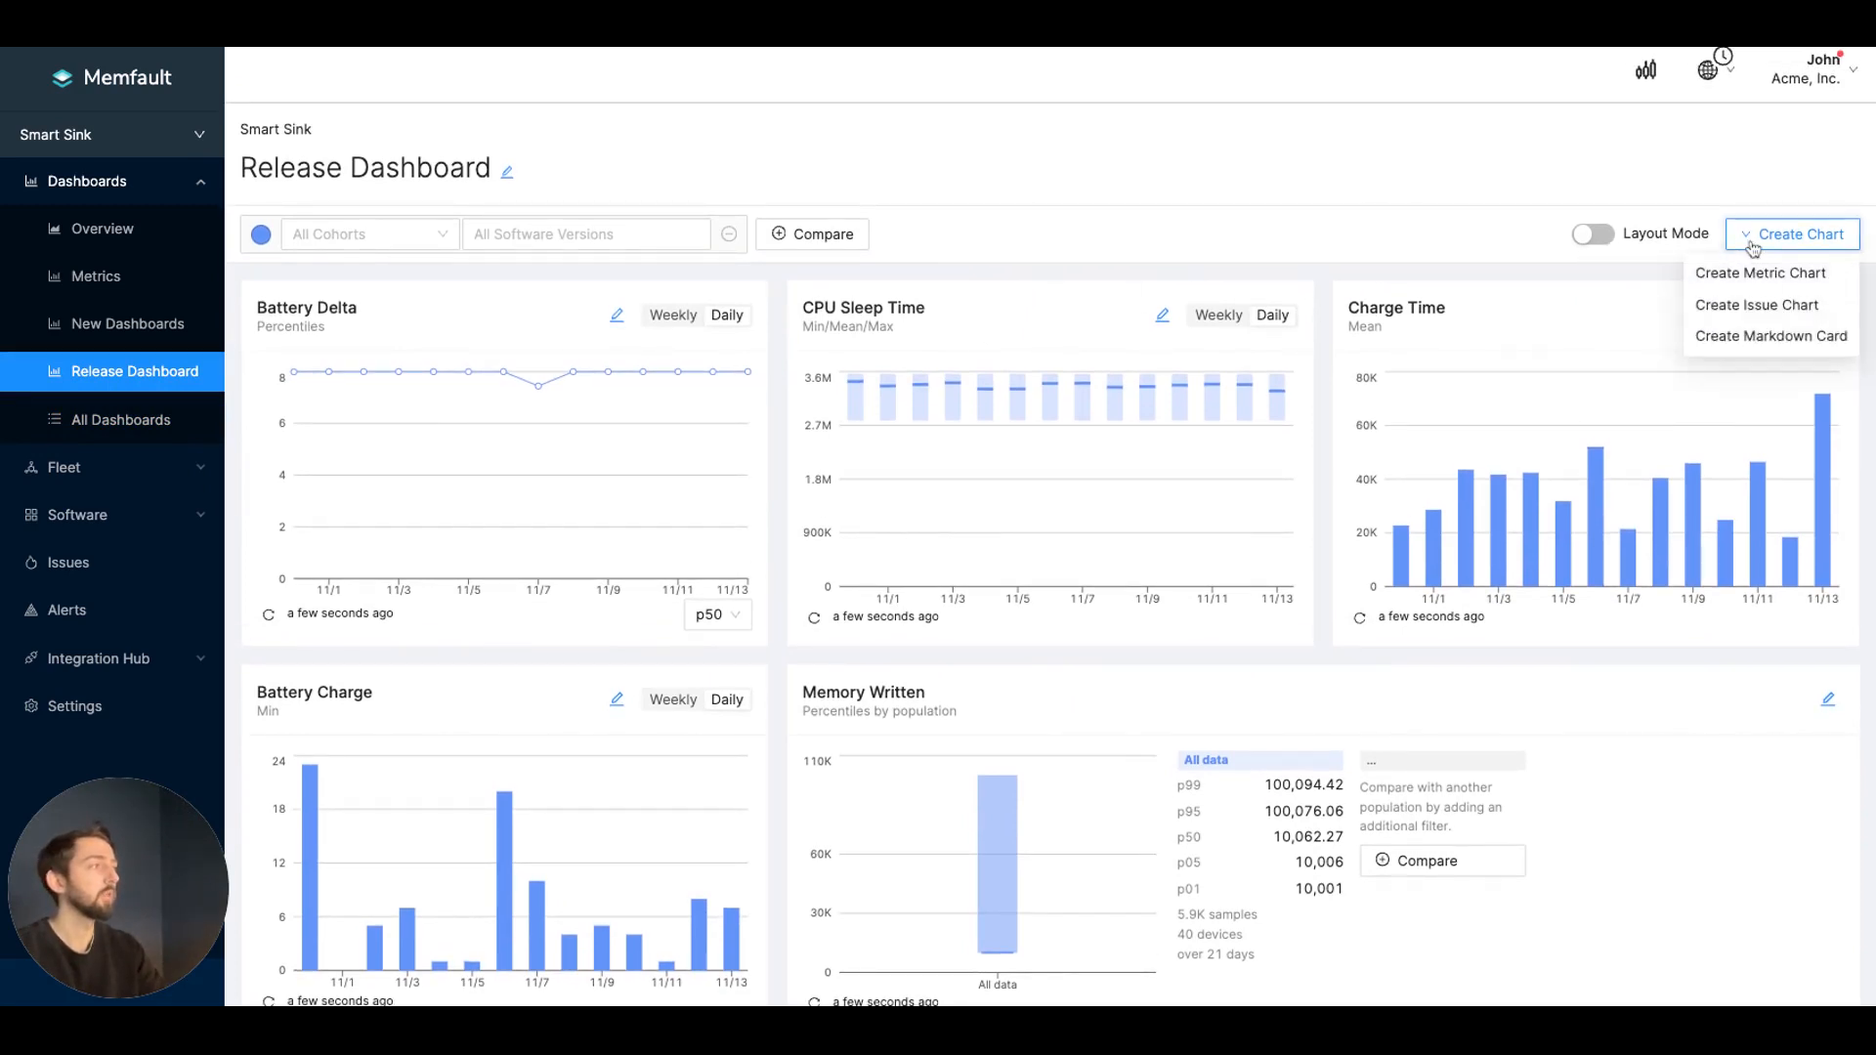
left_click(1769, 347)
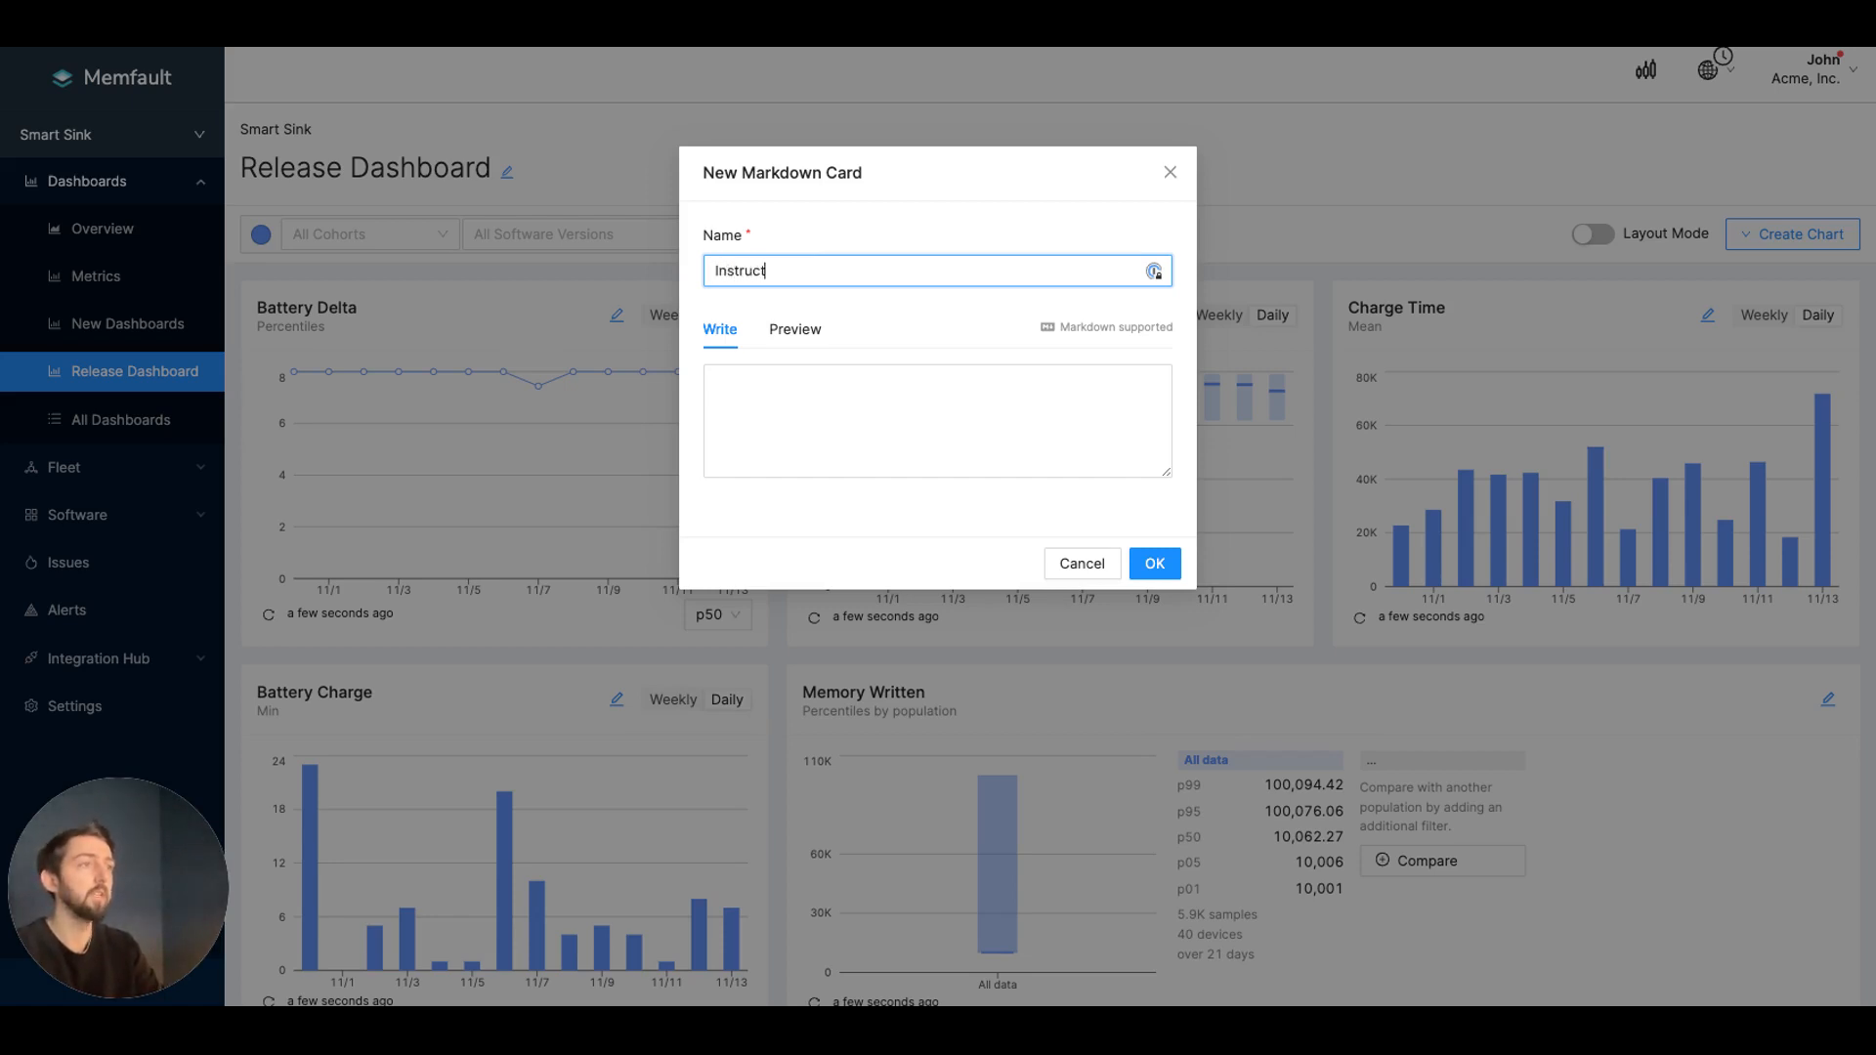
left_click(799, 370)
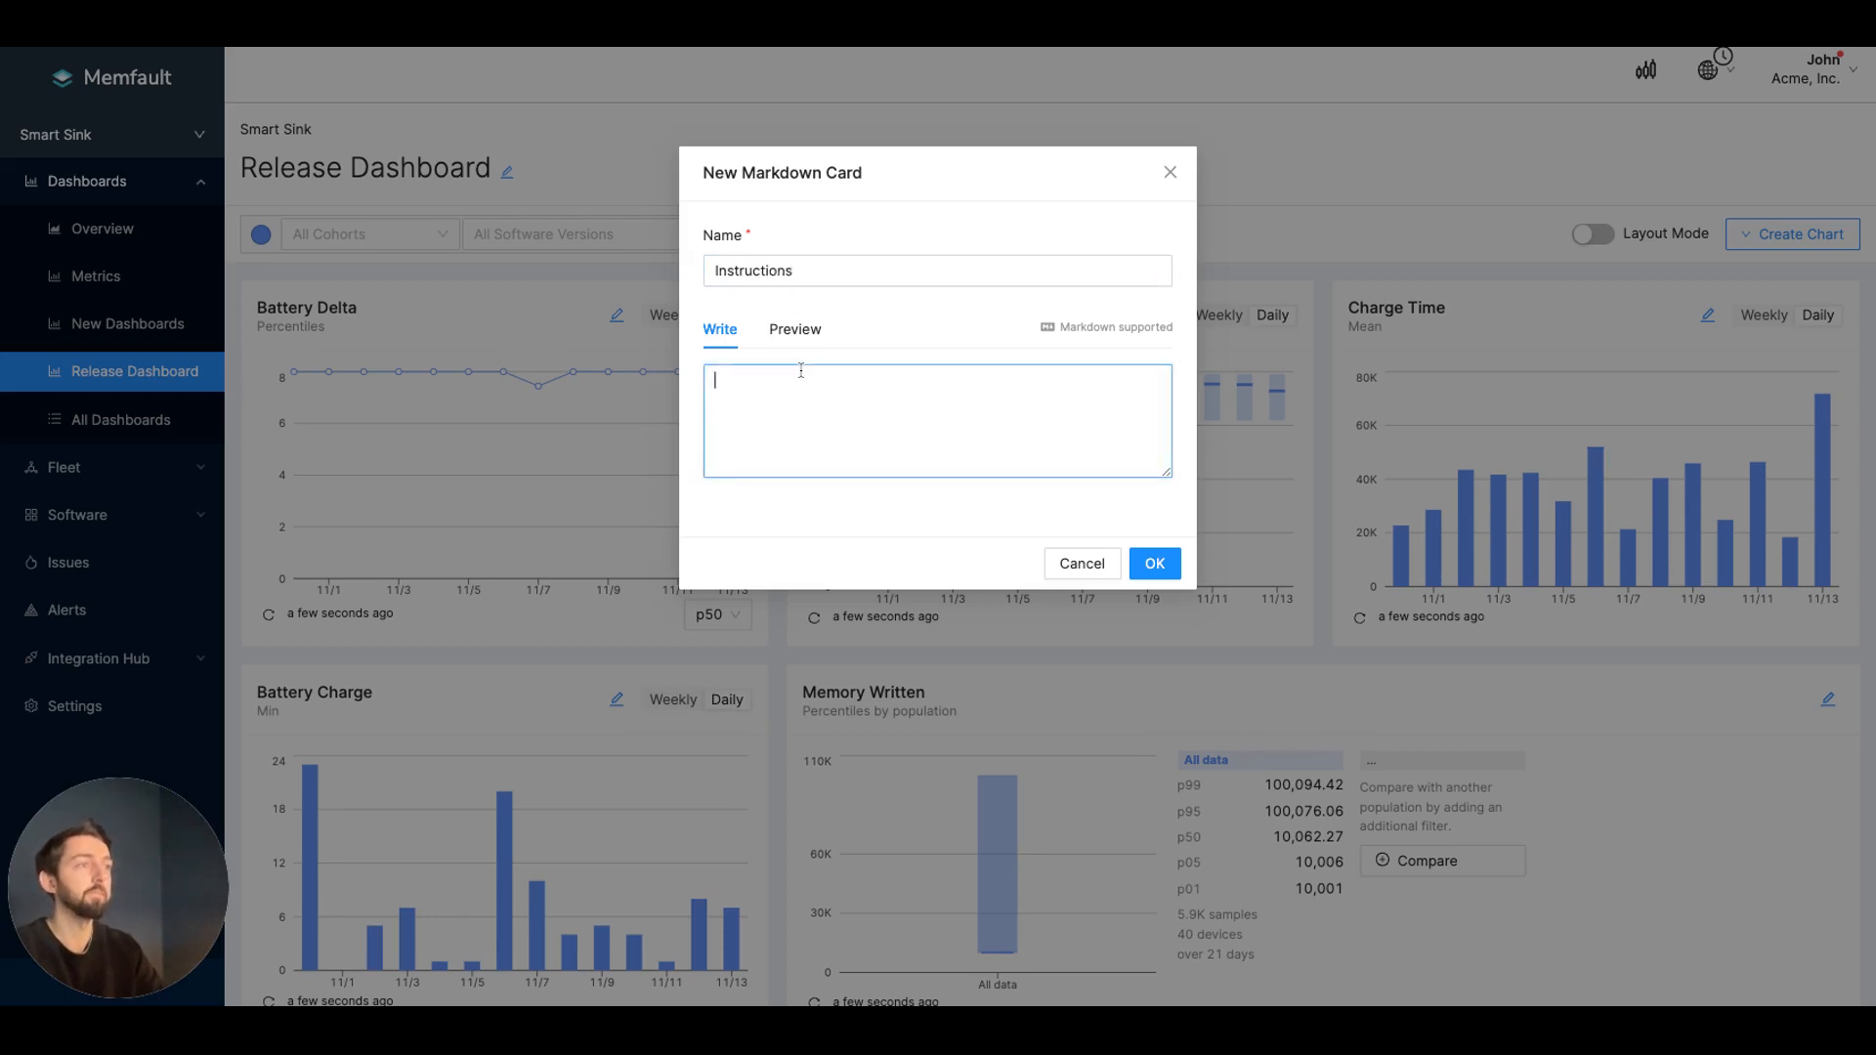
type("Dashboard use  **read please**")
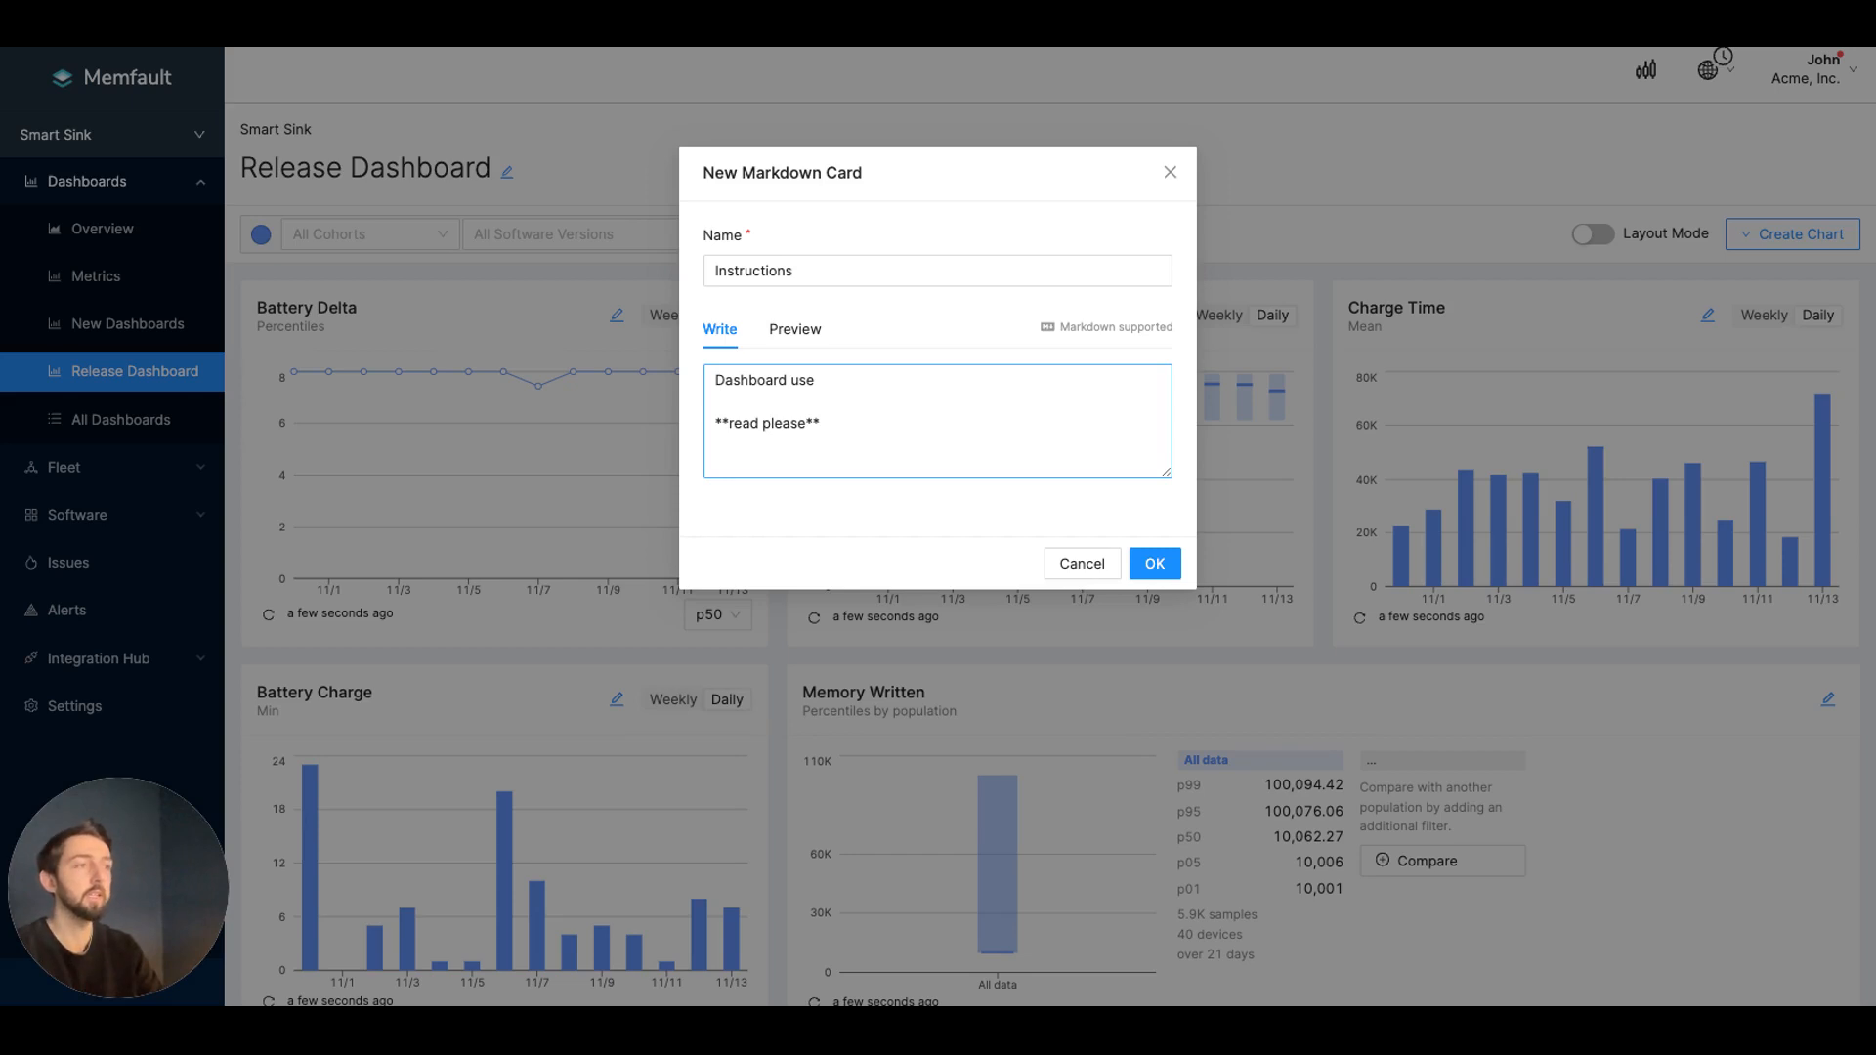
Step: Preview the Instructions card's rendered Markdown, save the card and check it on the dashboard
left_click(795, 330)
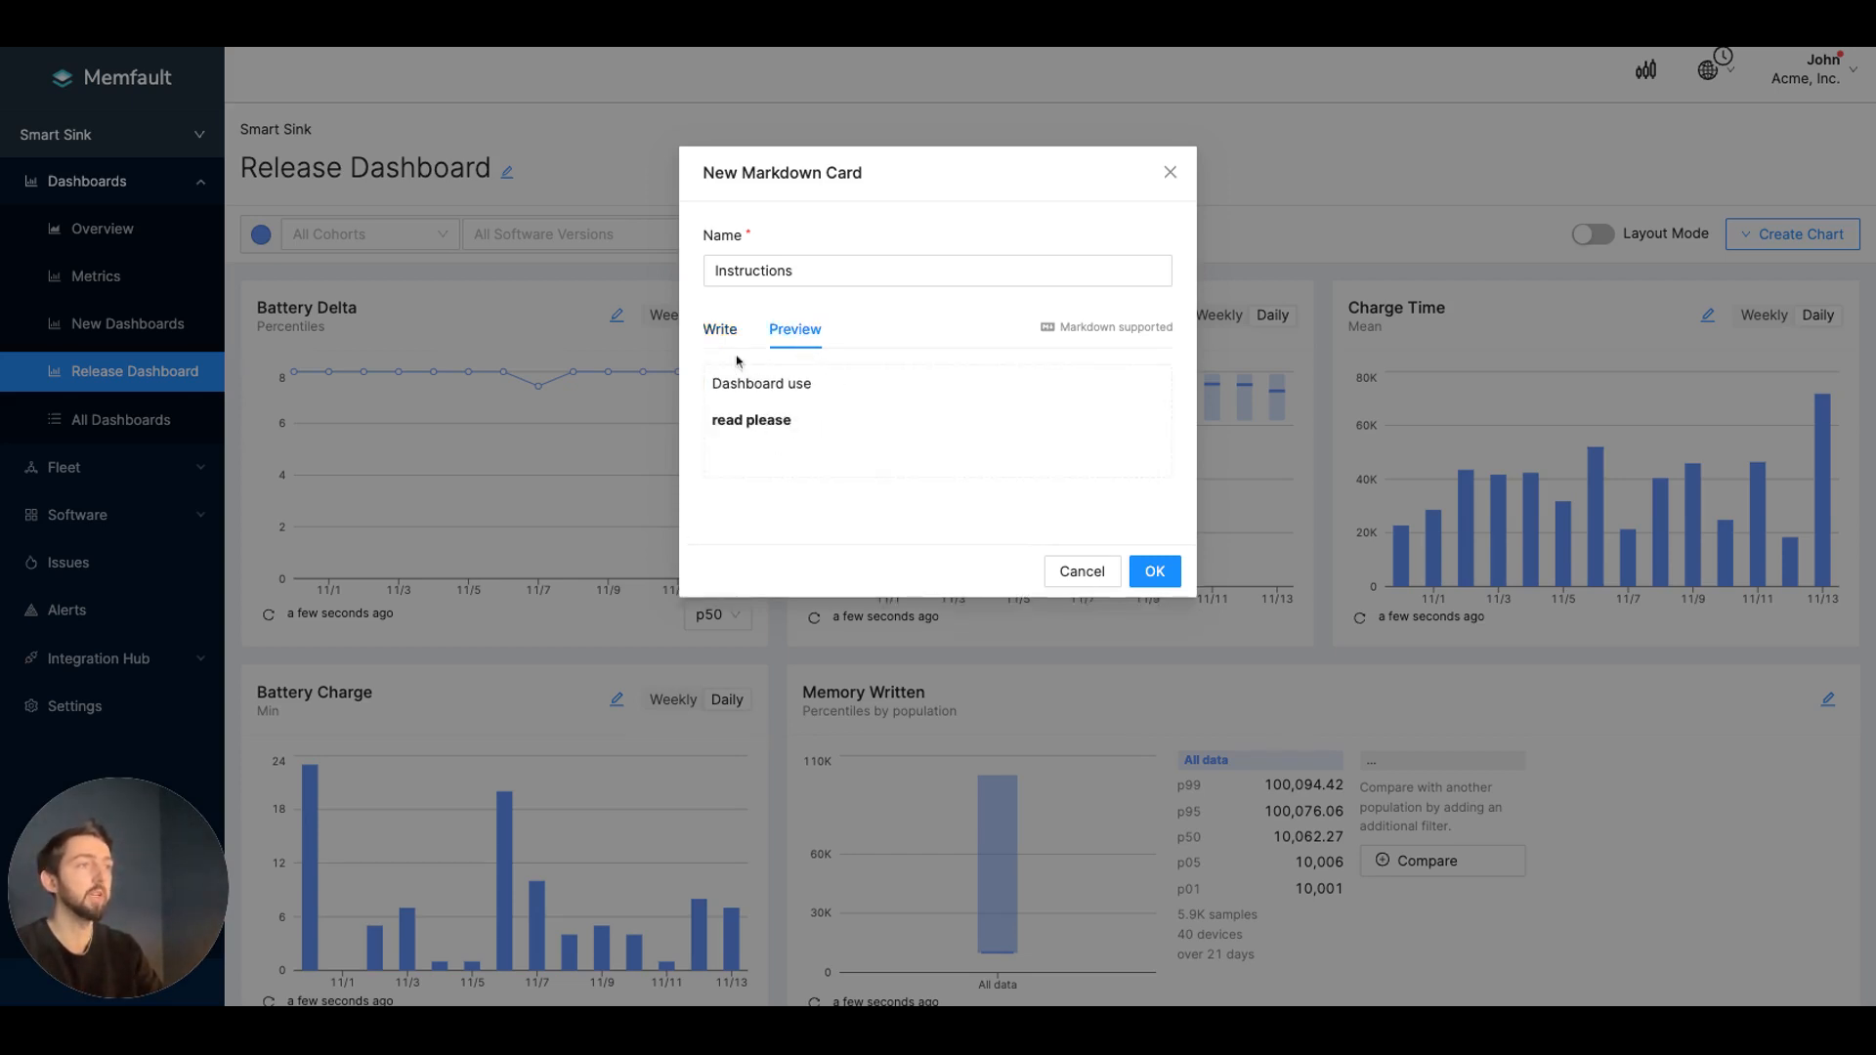
left_click(720, 330)
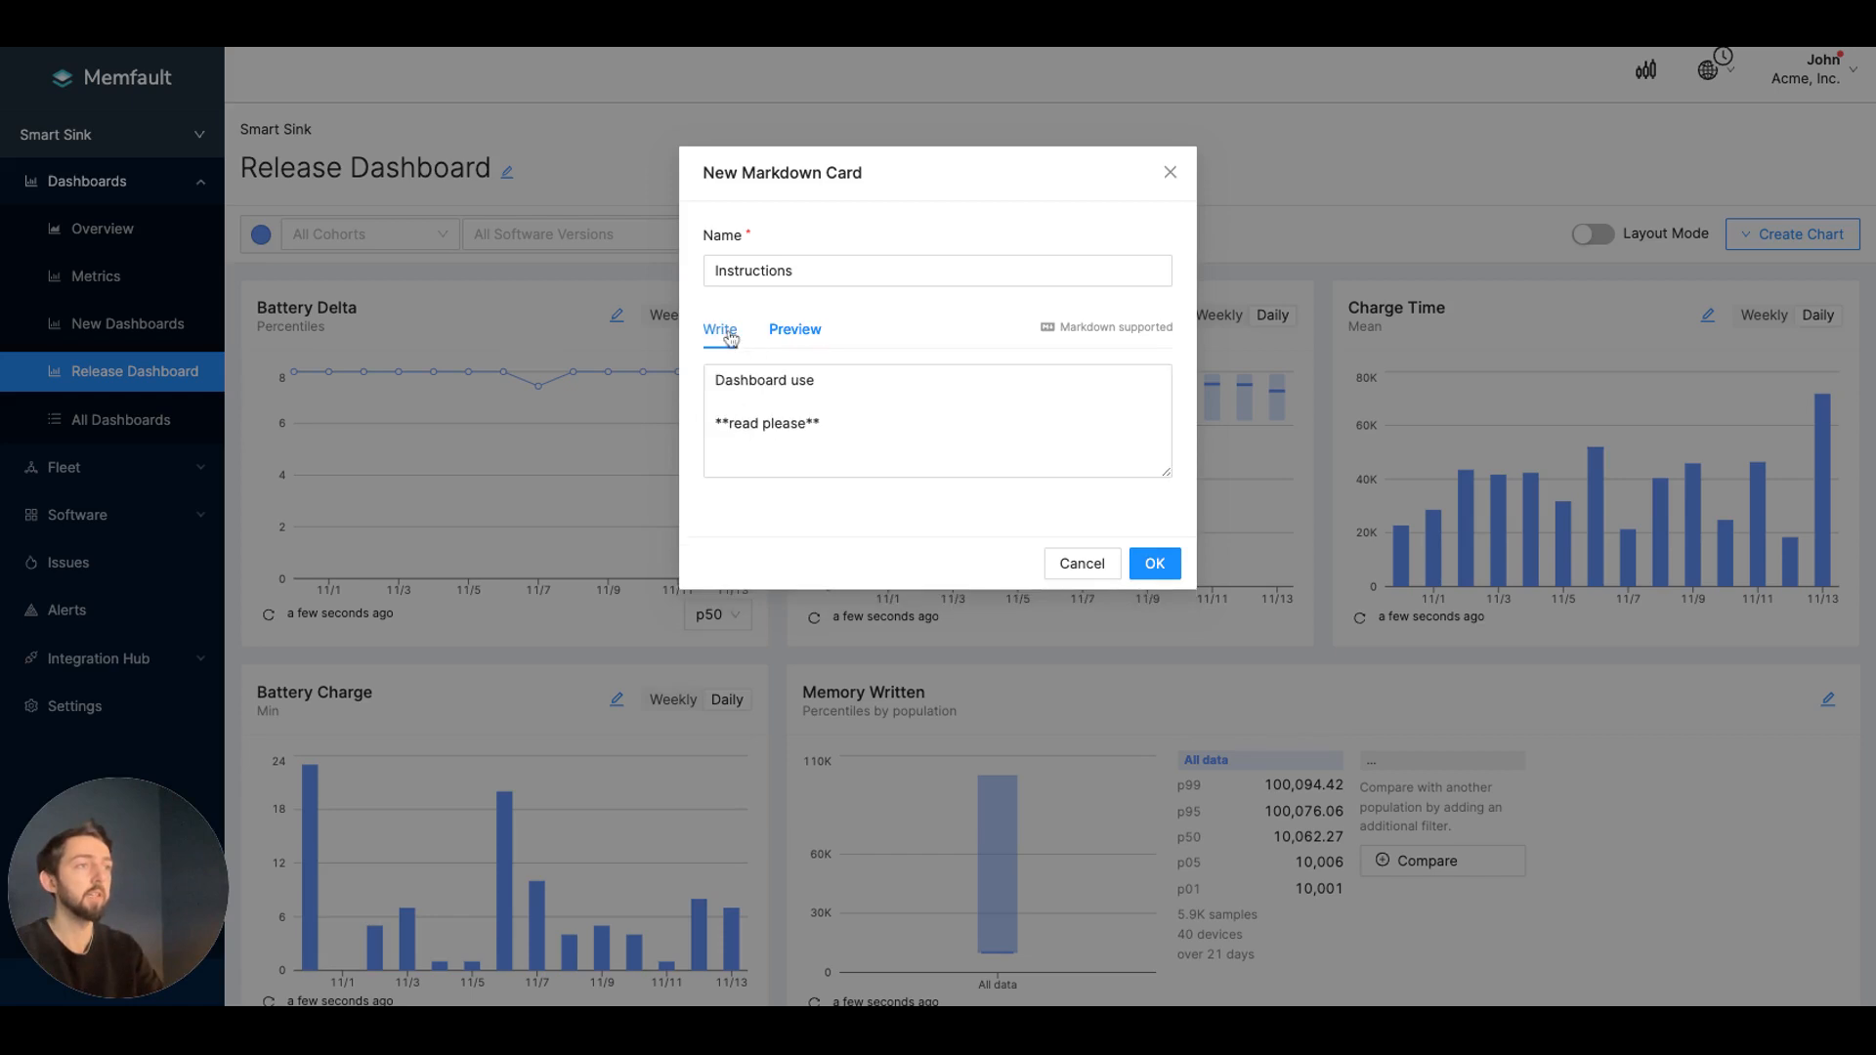
left_click(1155, 564)
scroll(804, 628, "down", 8)
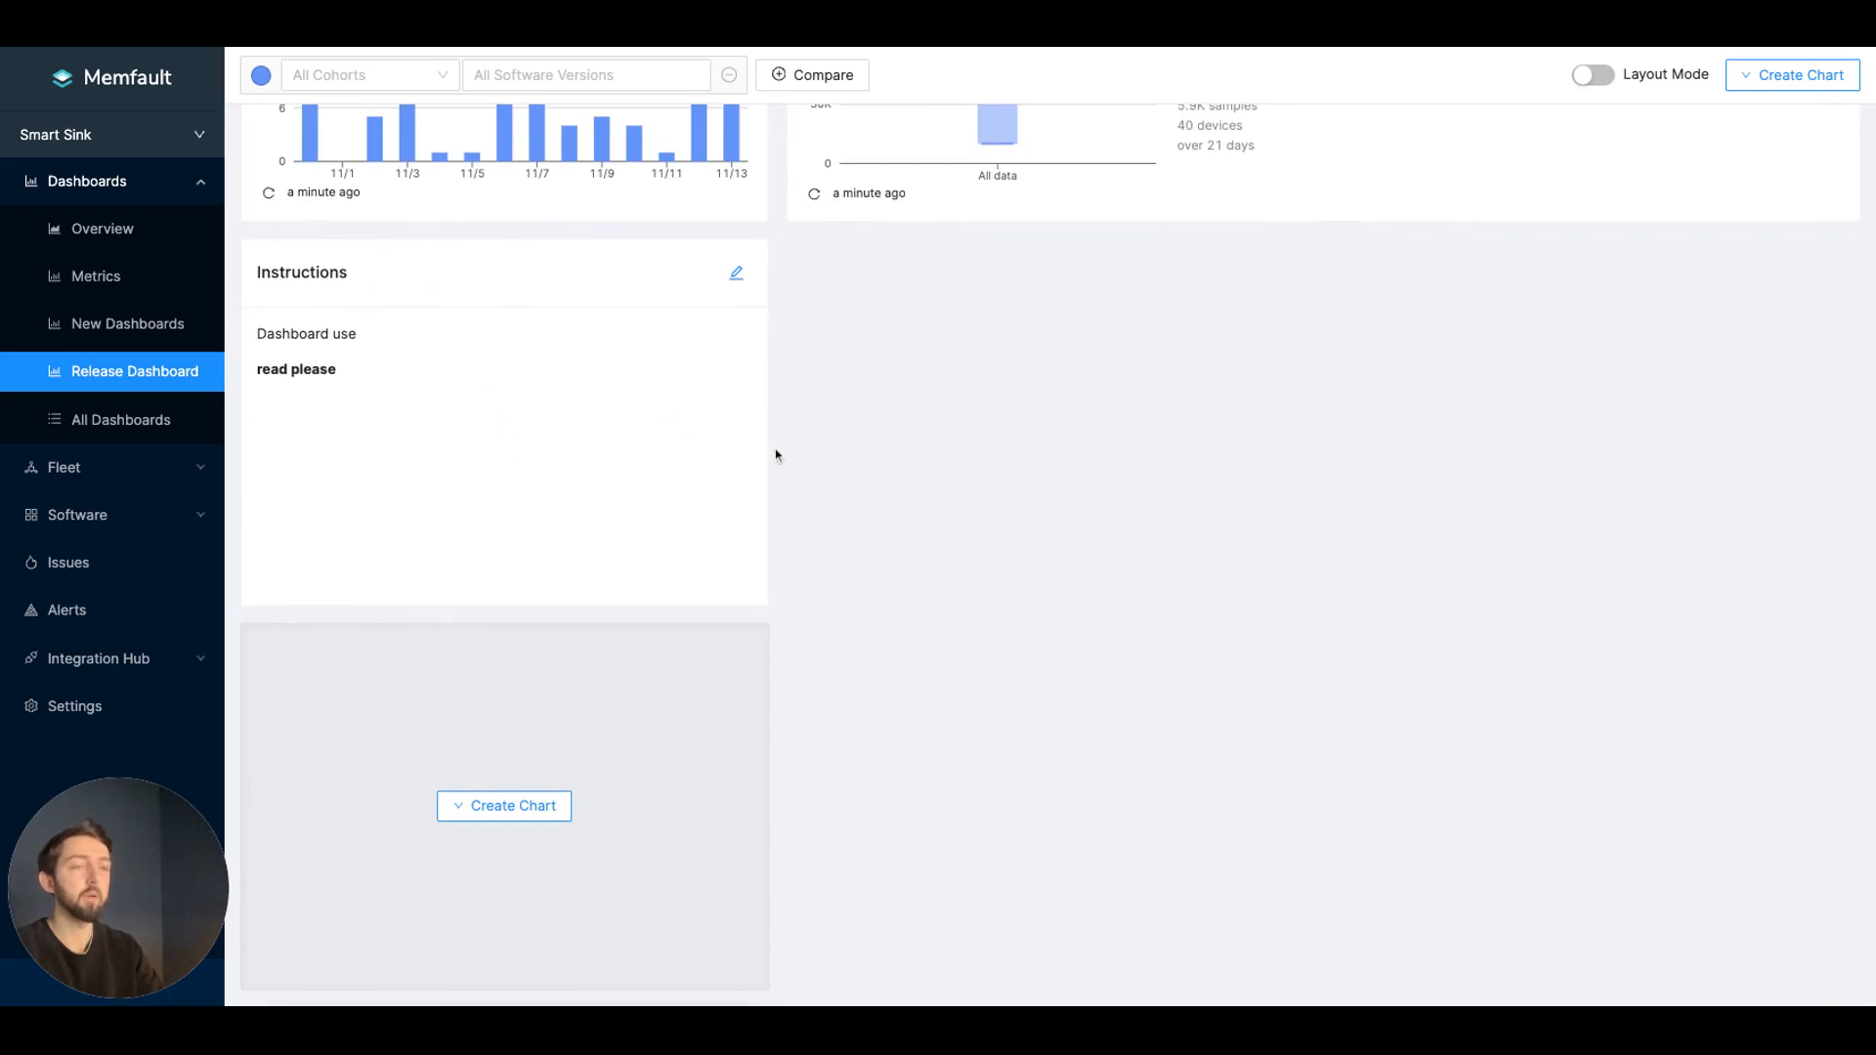
scroll(837, 477, "up", 2)
scroll(821, 475, "up", 7)
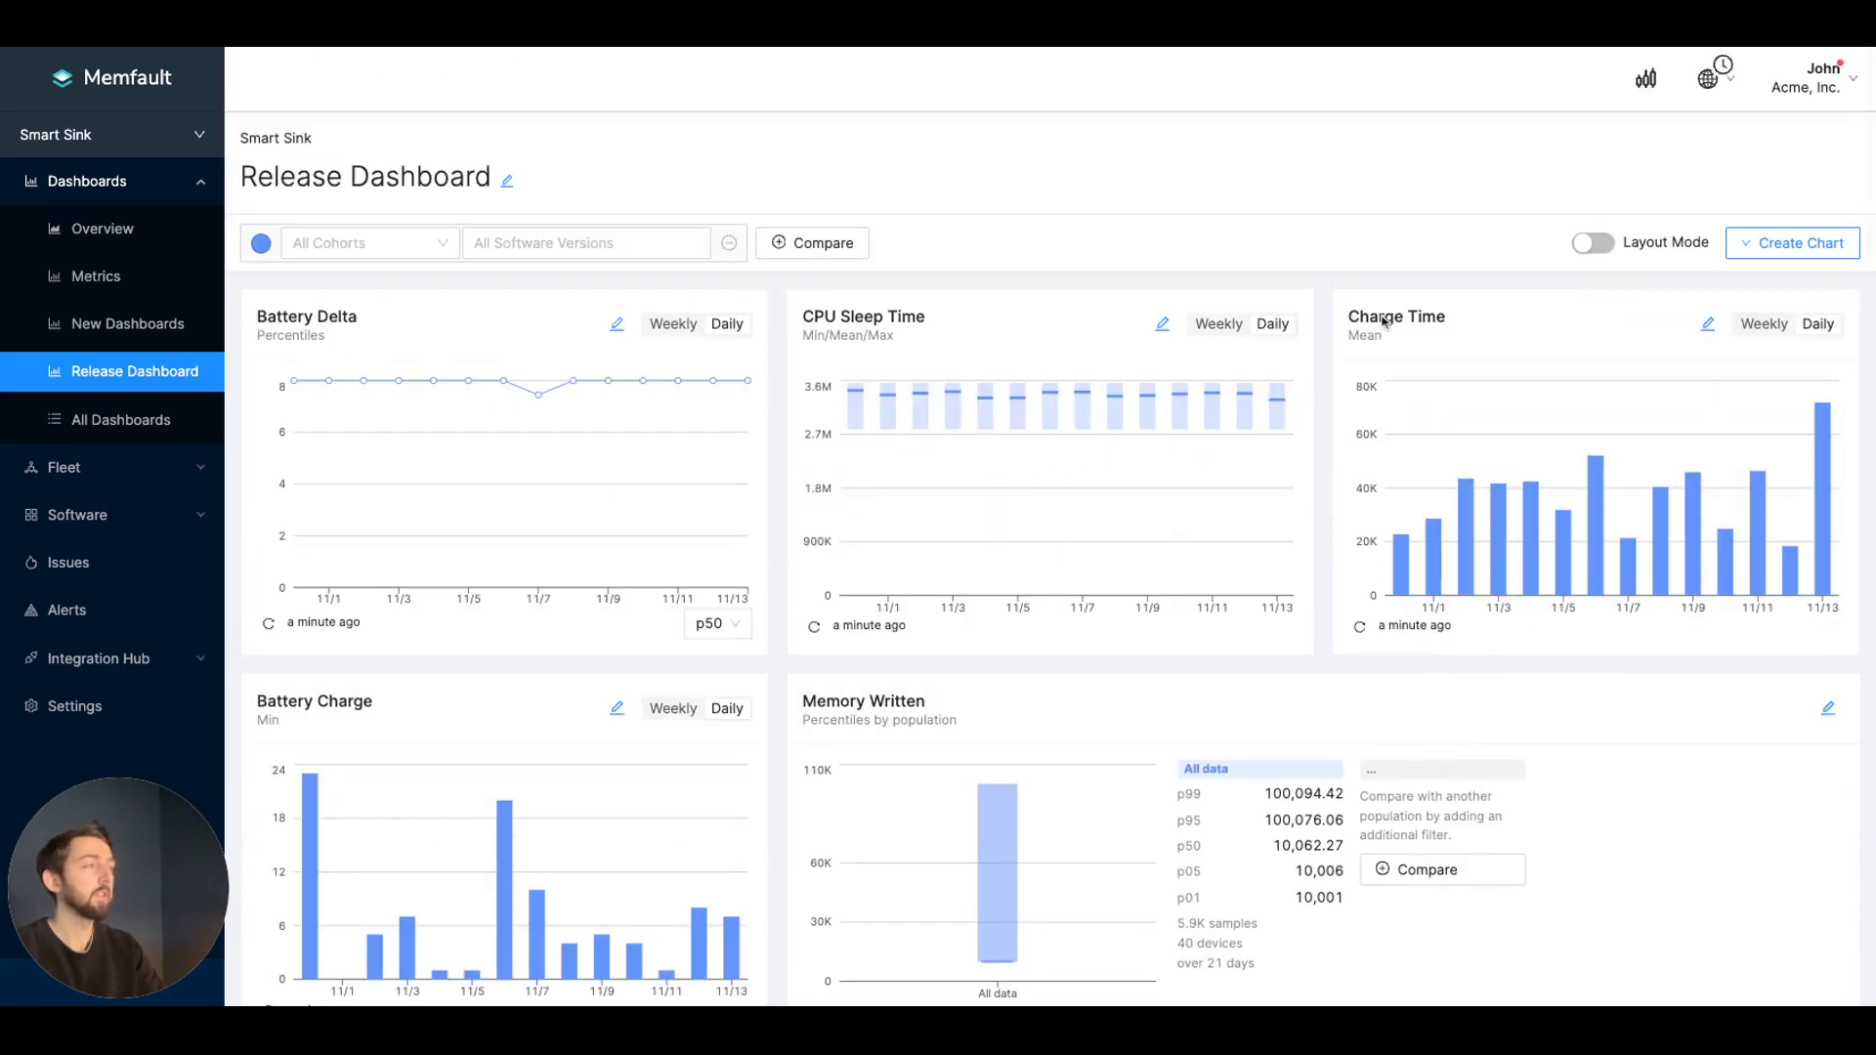
Step: Enable Layout Mode and move the Instructions card to the first position, in place of the Battery Delta chart
left_click(1606, 252)
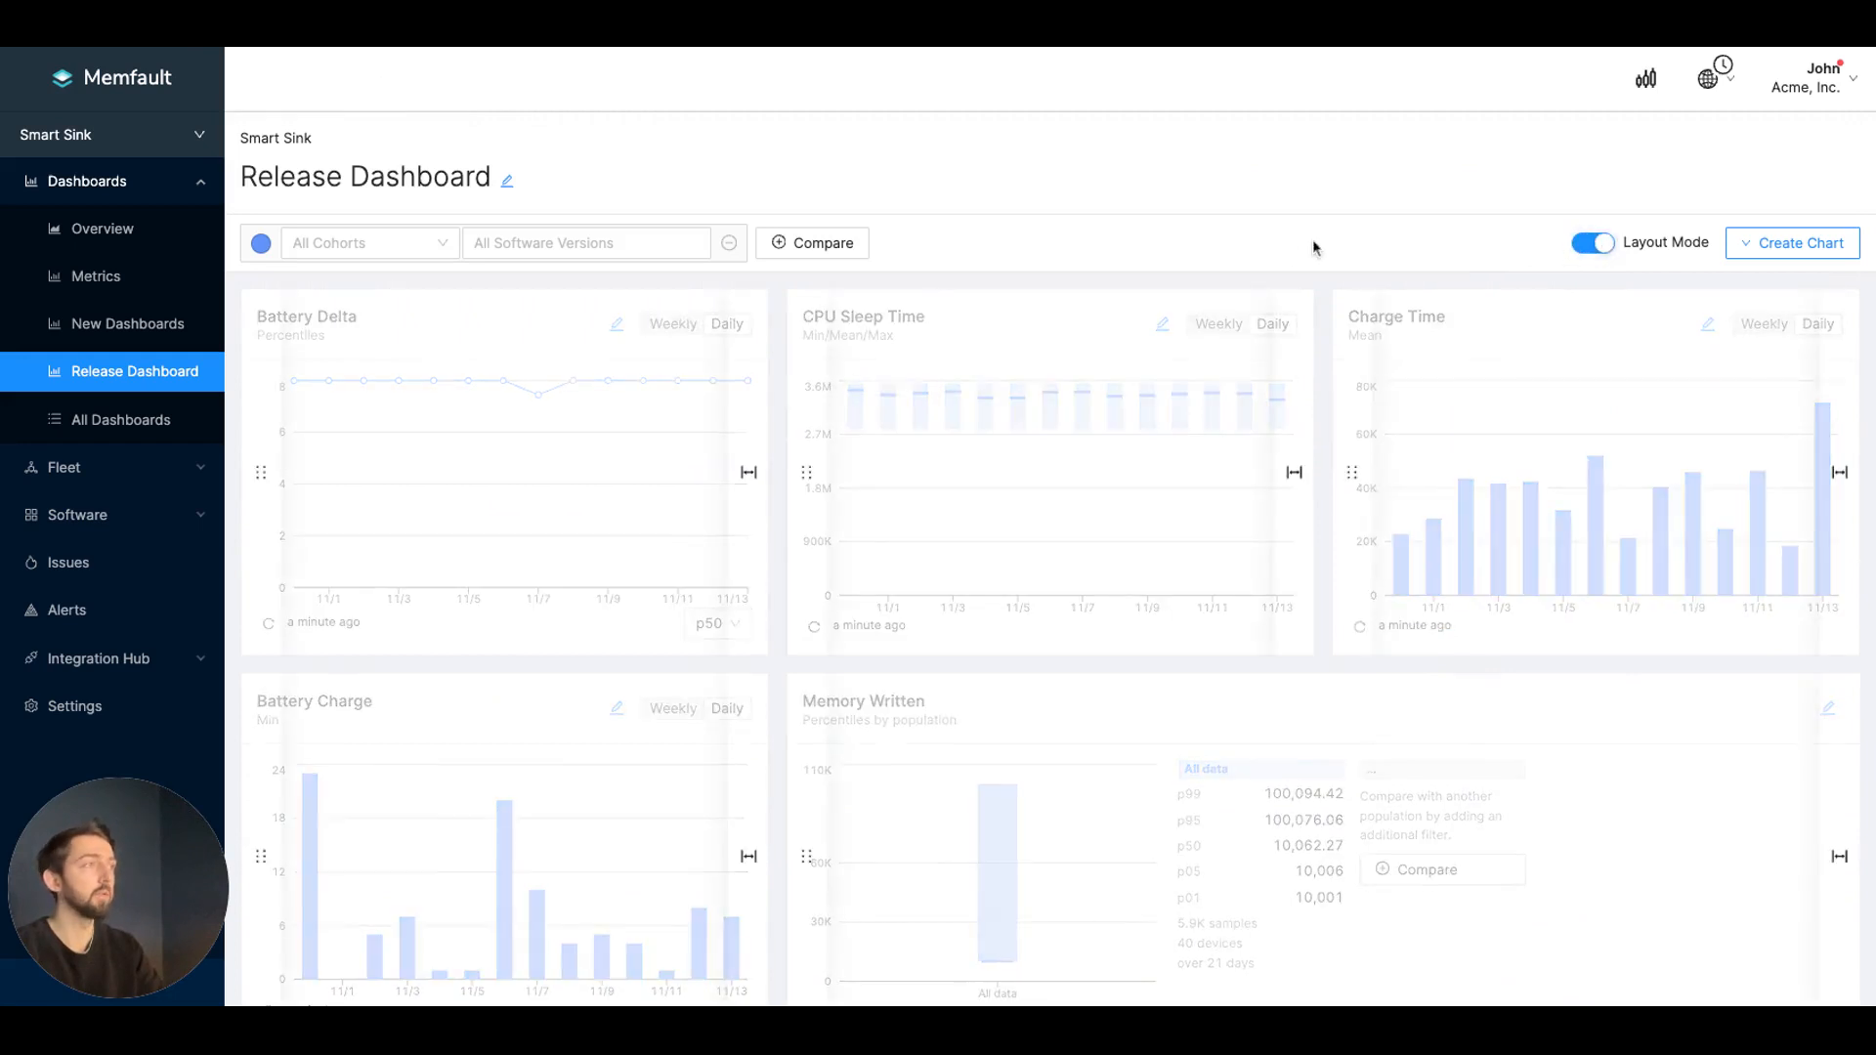
scroll(798, 437, "down", 4)
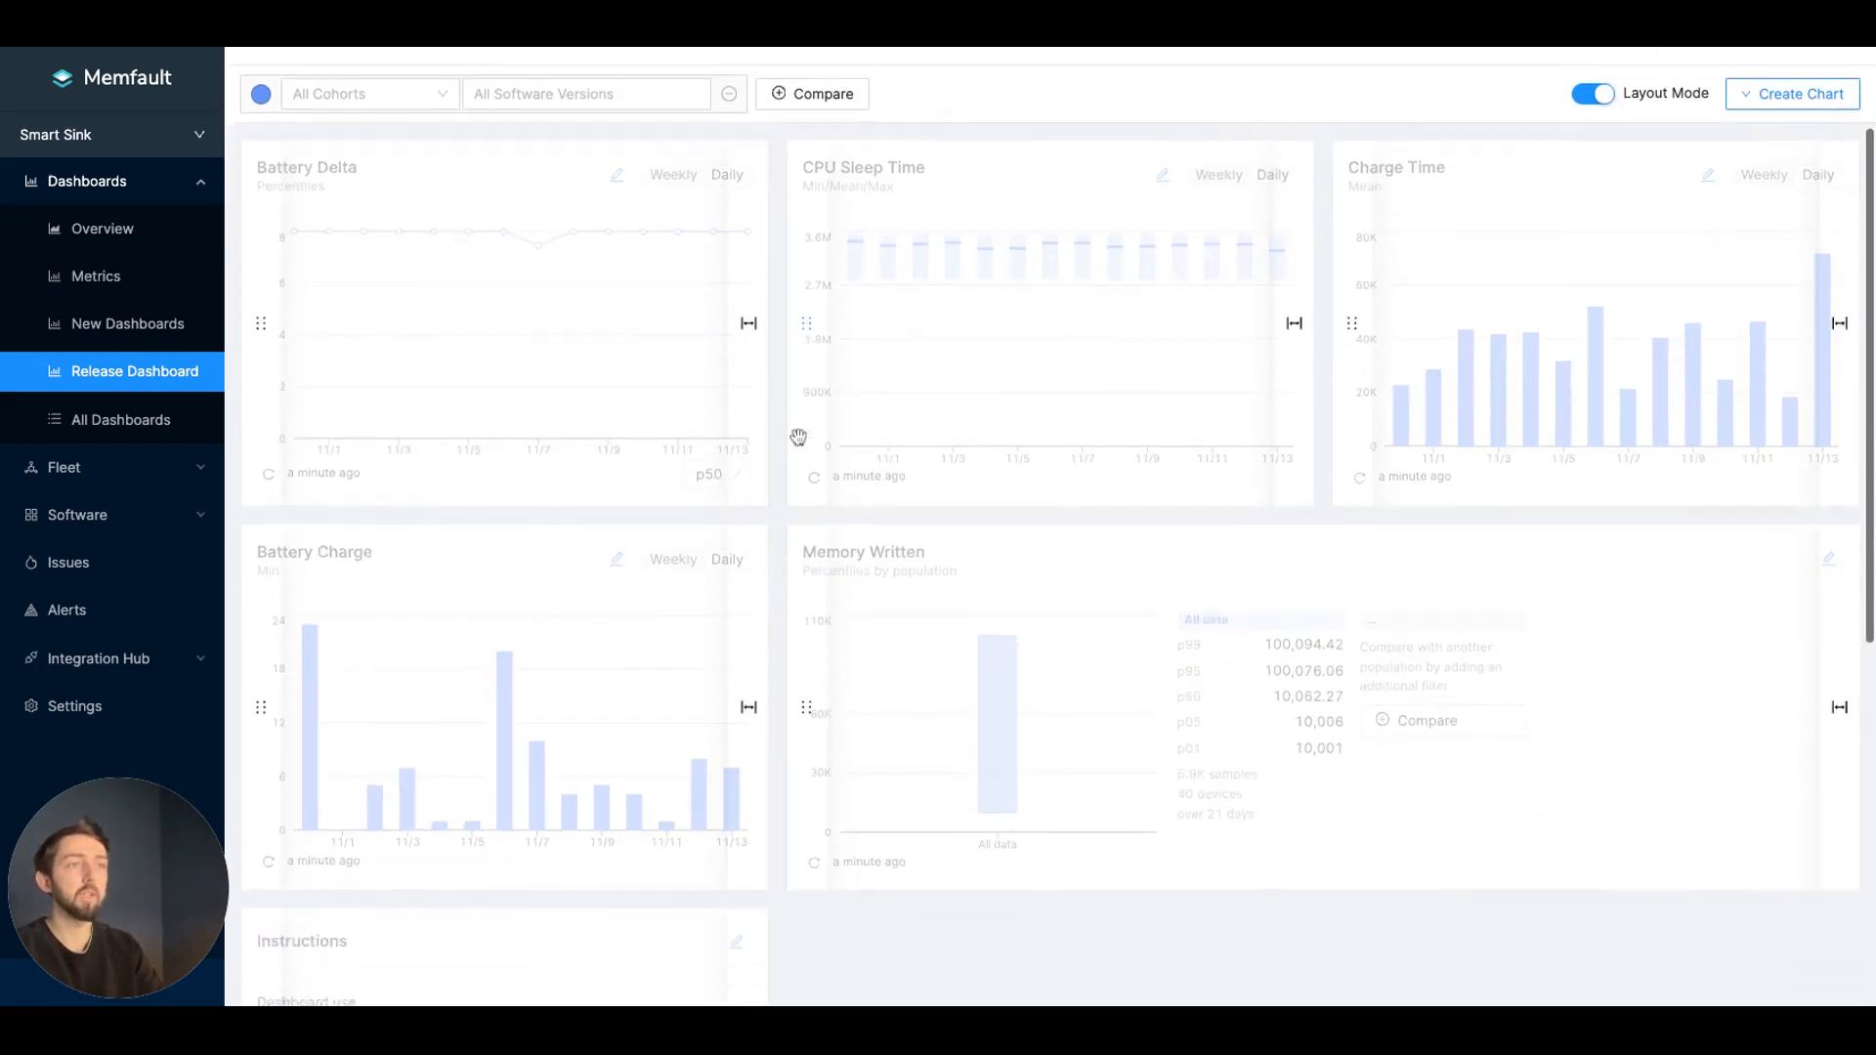
scroll(352, 821, "up", 1)
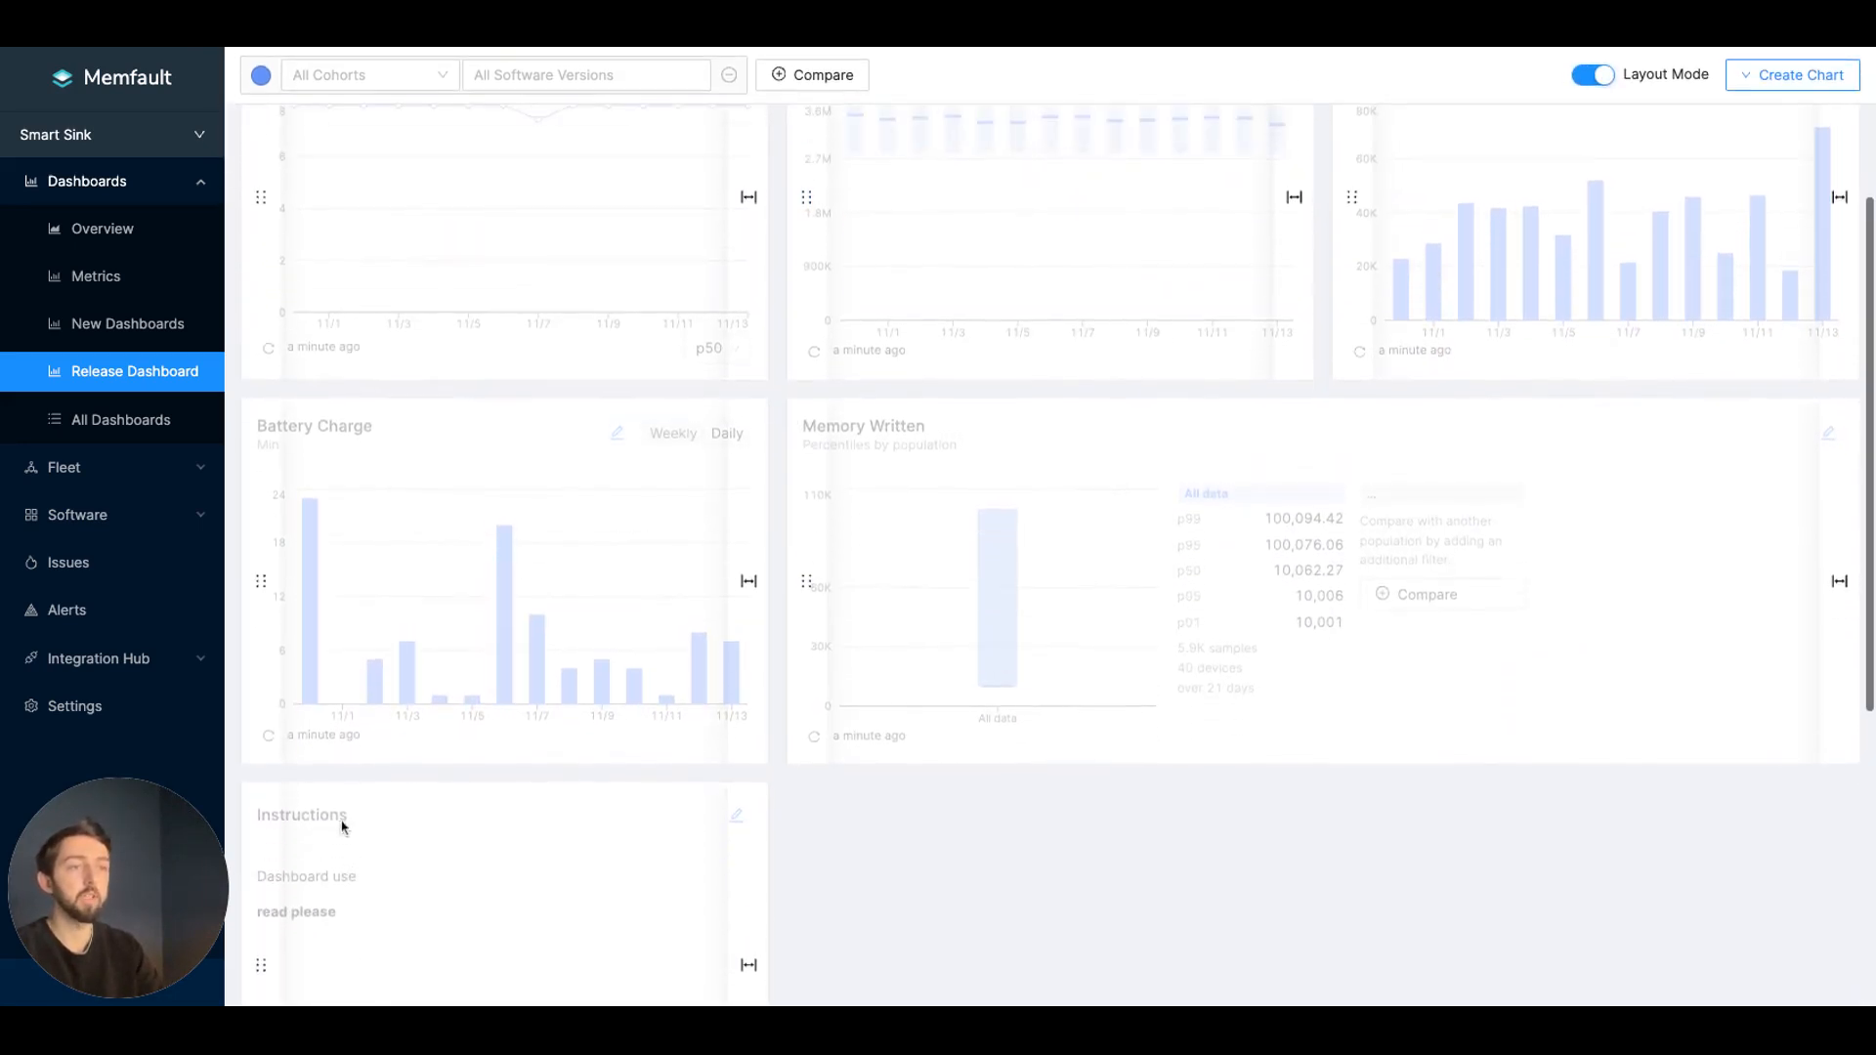
scroll(369, 817, "up", 1)
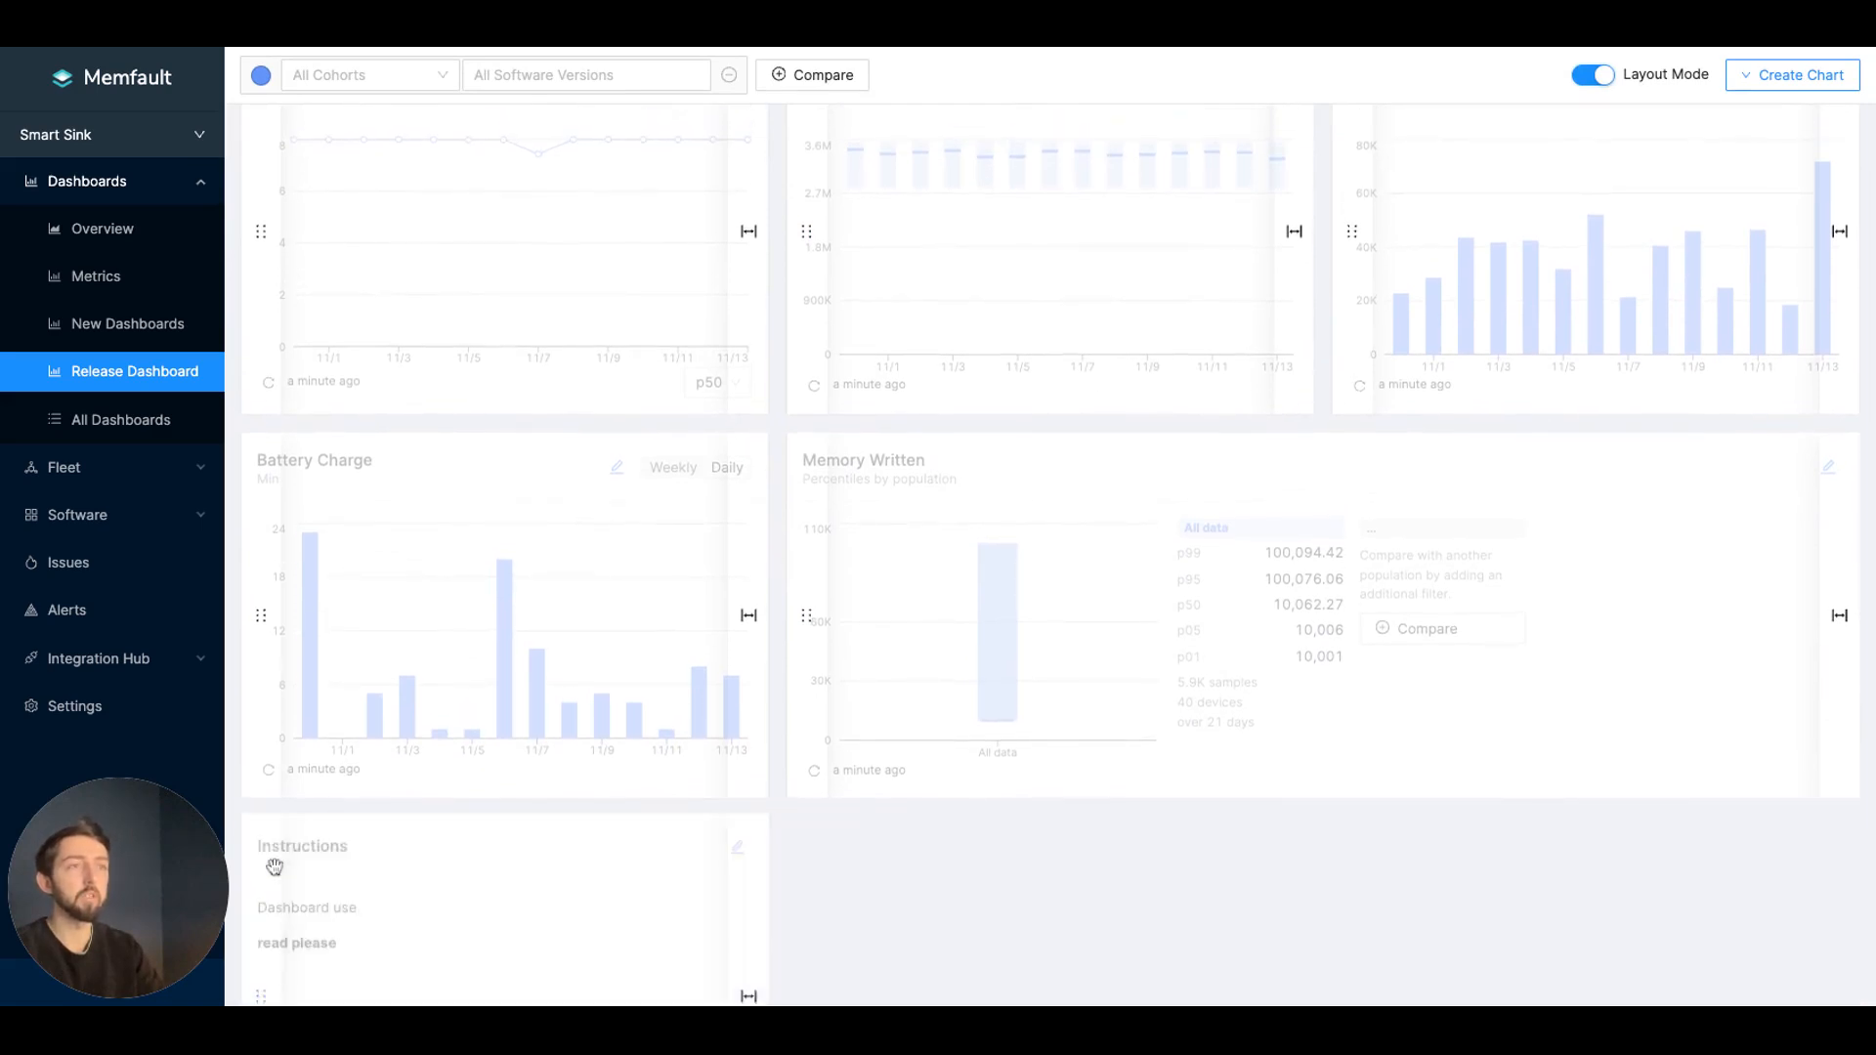
left_click_drag(276, 866, 478, 289)
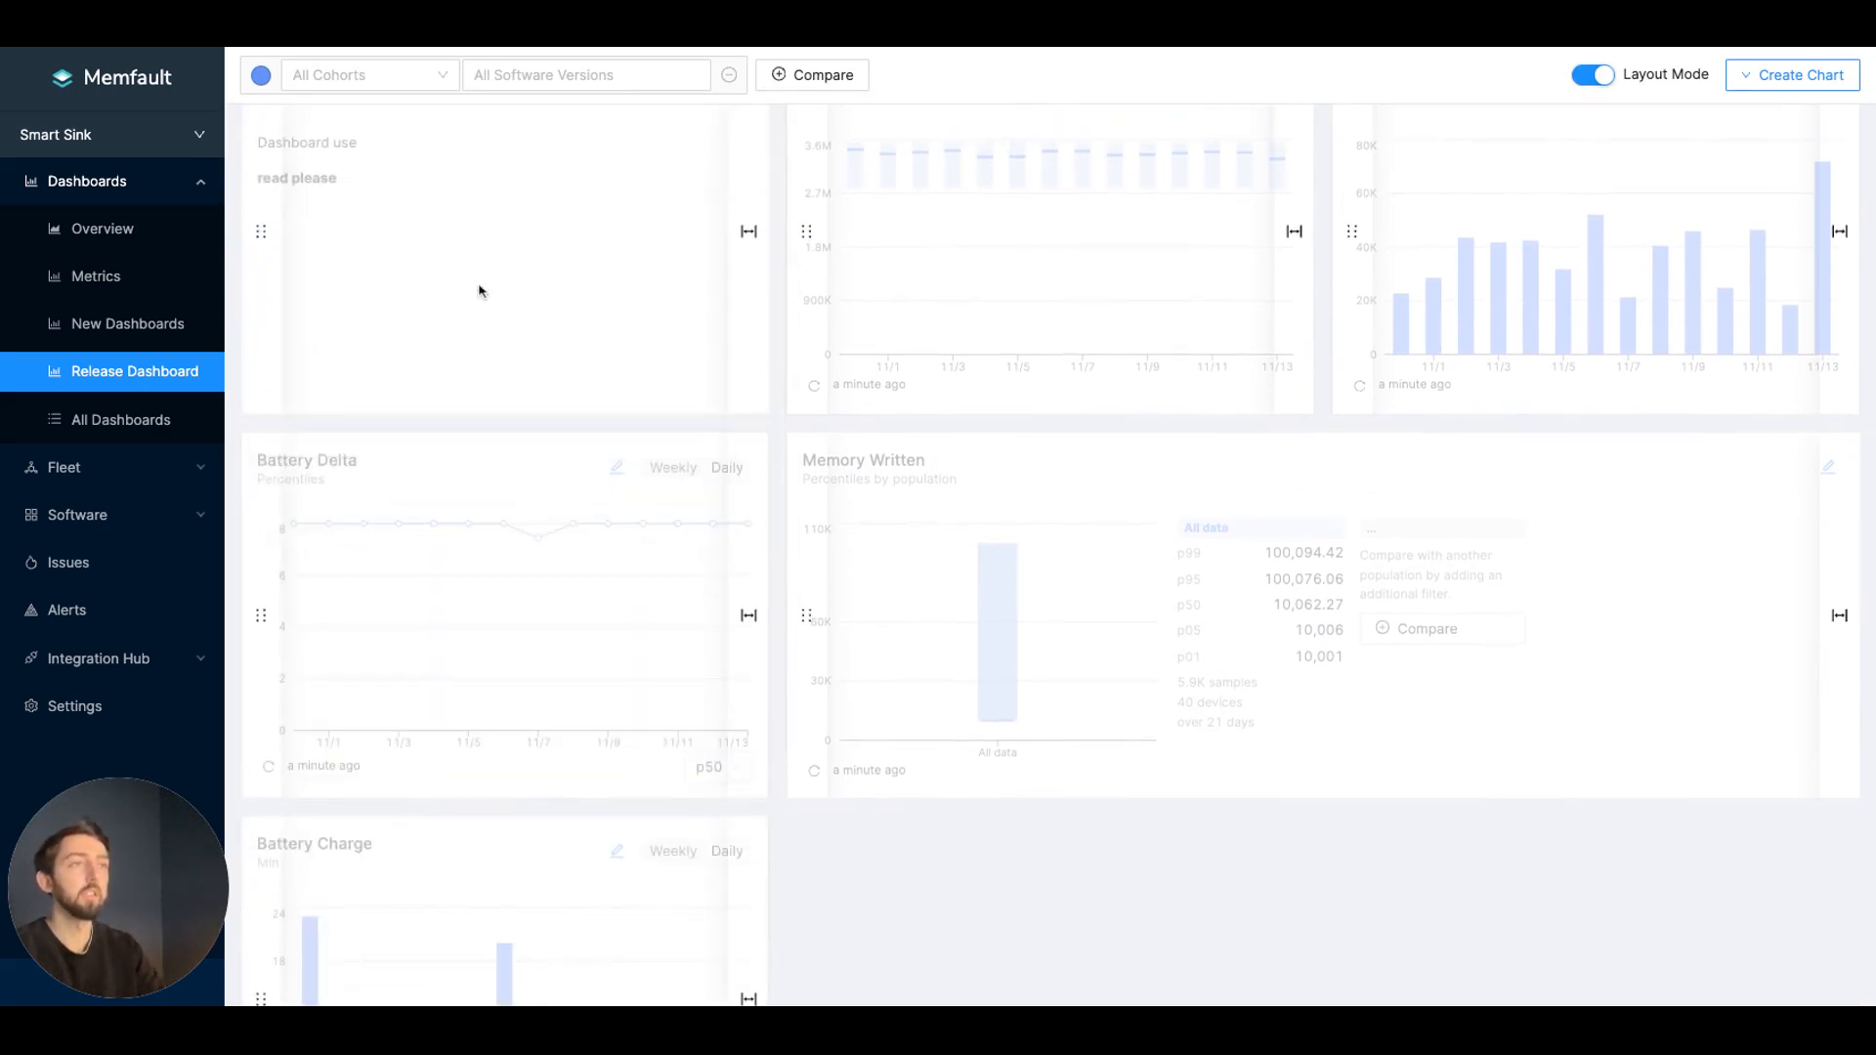
Step: Try to widen the Instructions card in the first row of the Release Dashboard
scroll(489, 303, "up", 2)
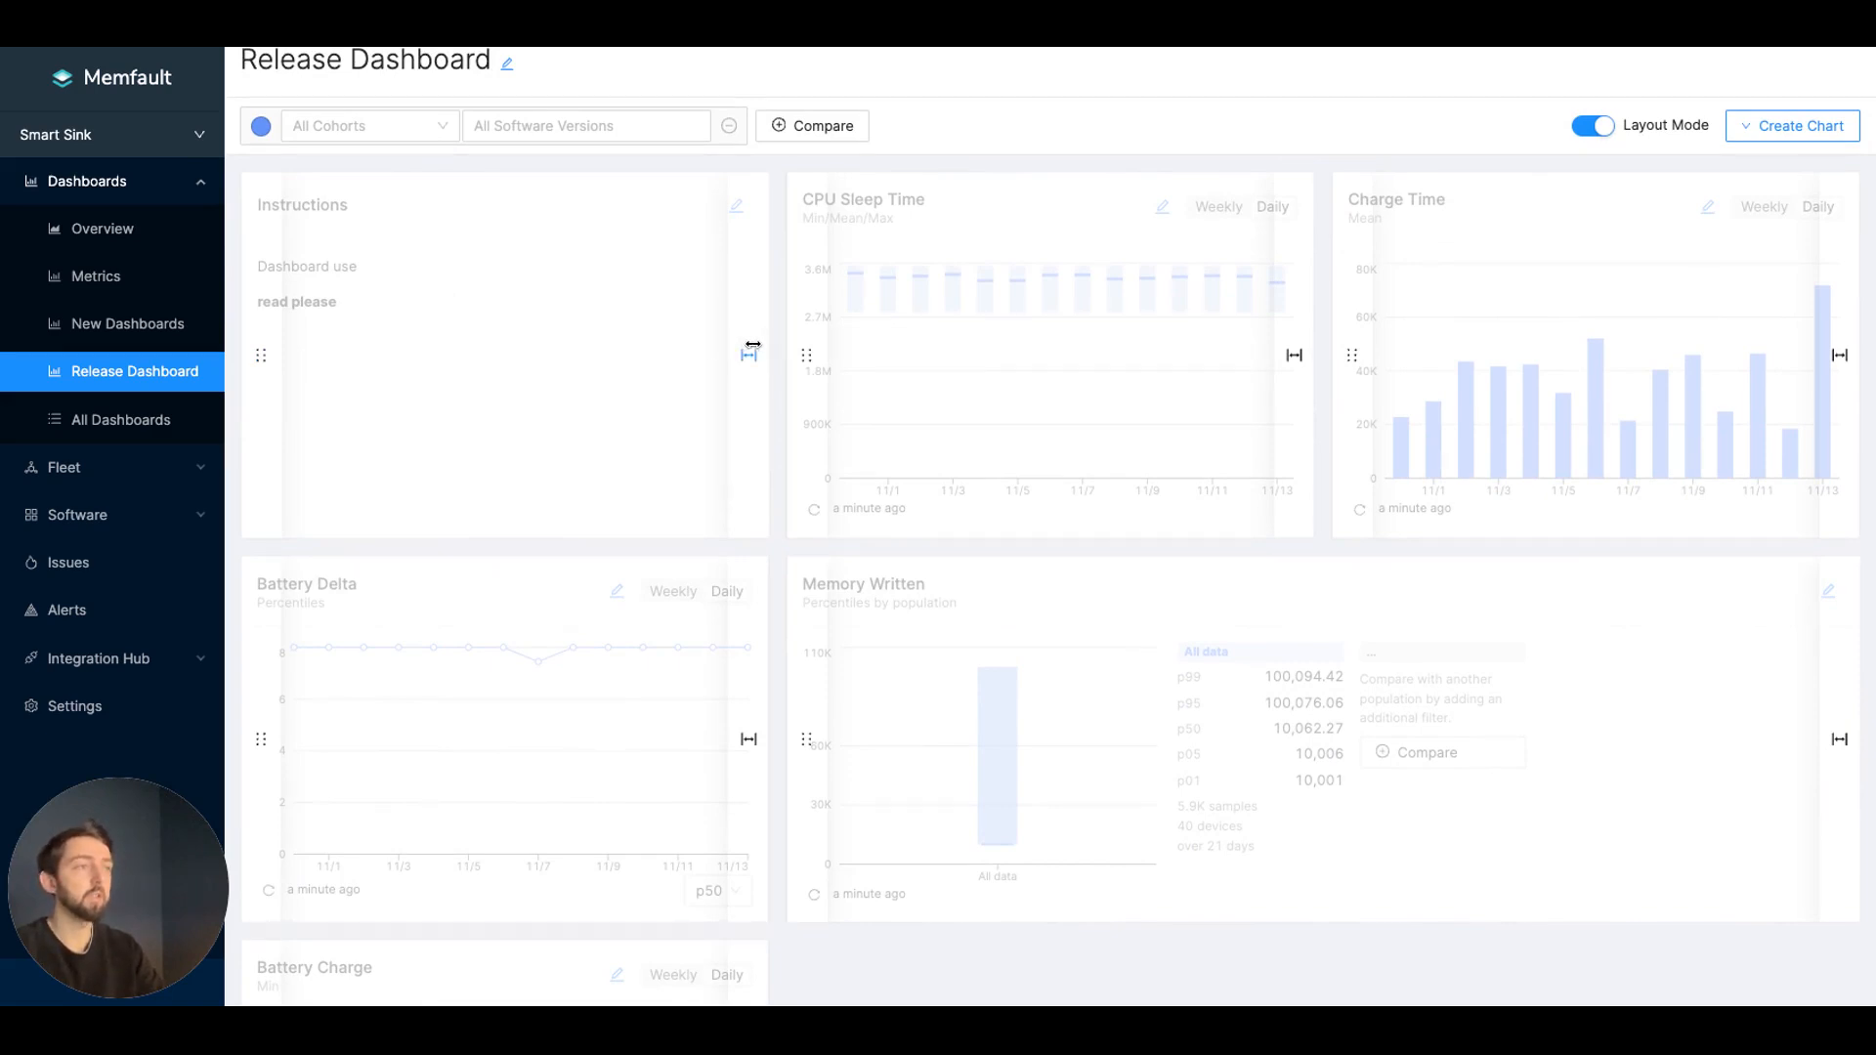
left_click_drag(748, 353, 799, 364)
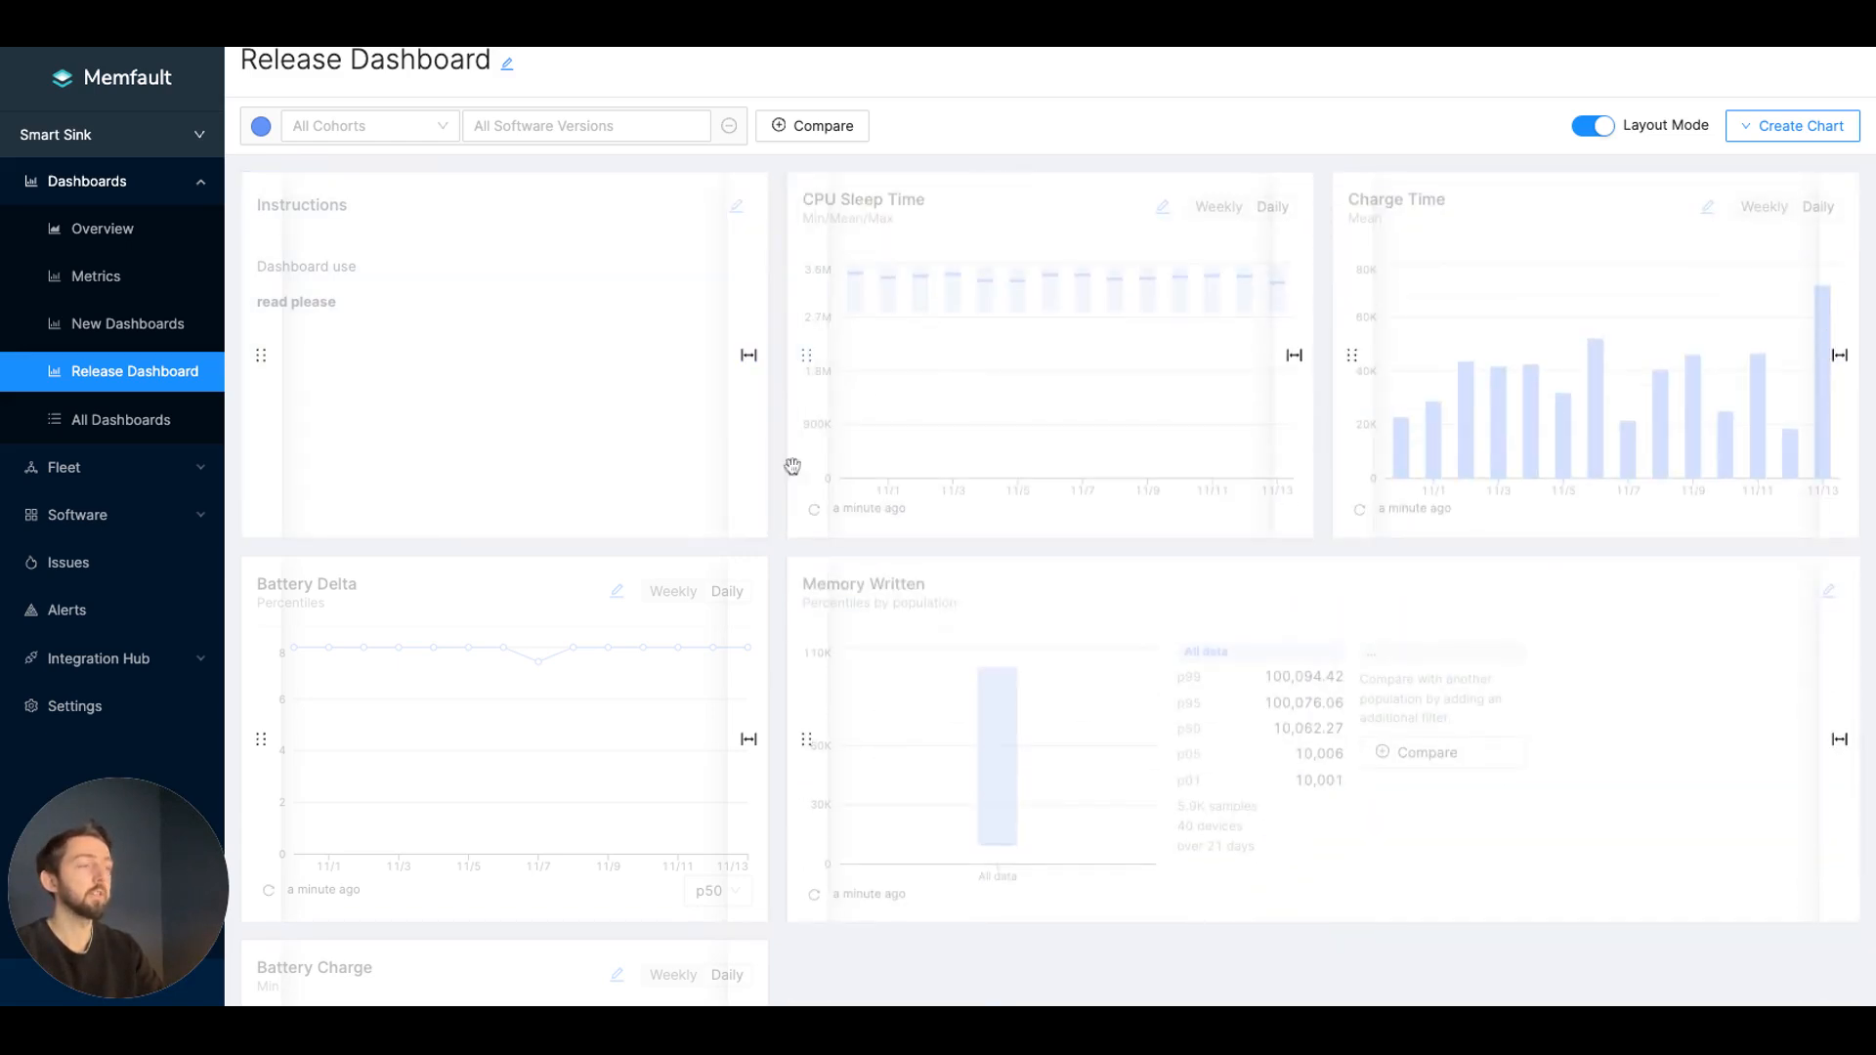
Step: Move the Battery Charge chart next to Battery Delta in the second row and widen it to fill the rest of the row
scroll(1093, 455, "down", 1)
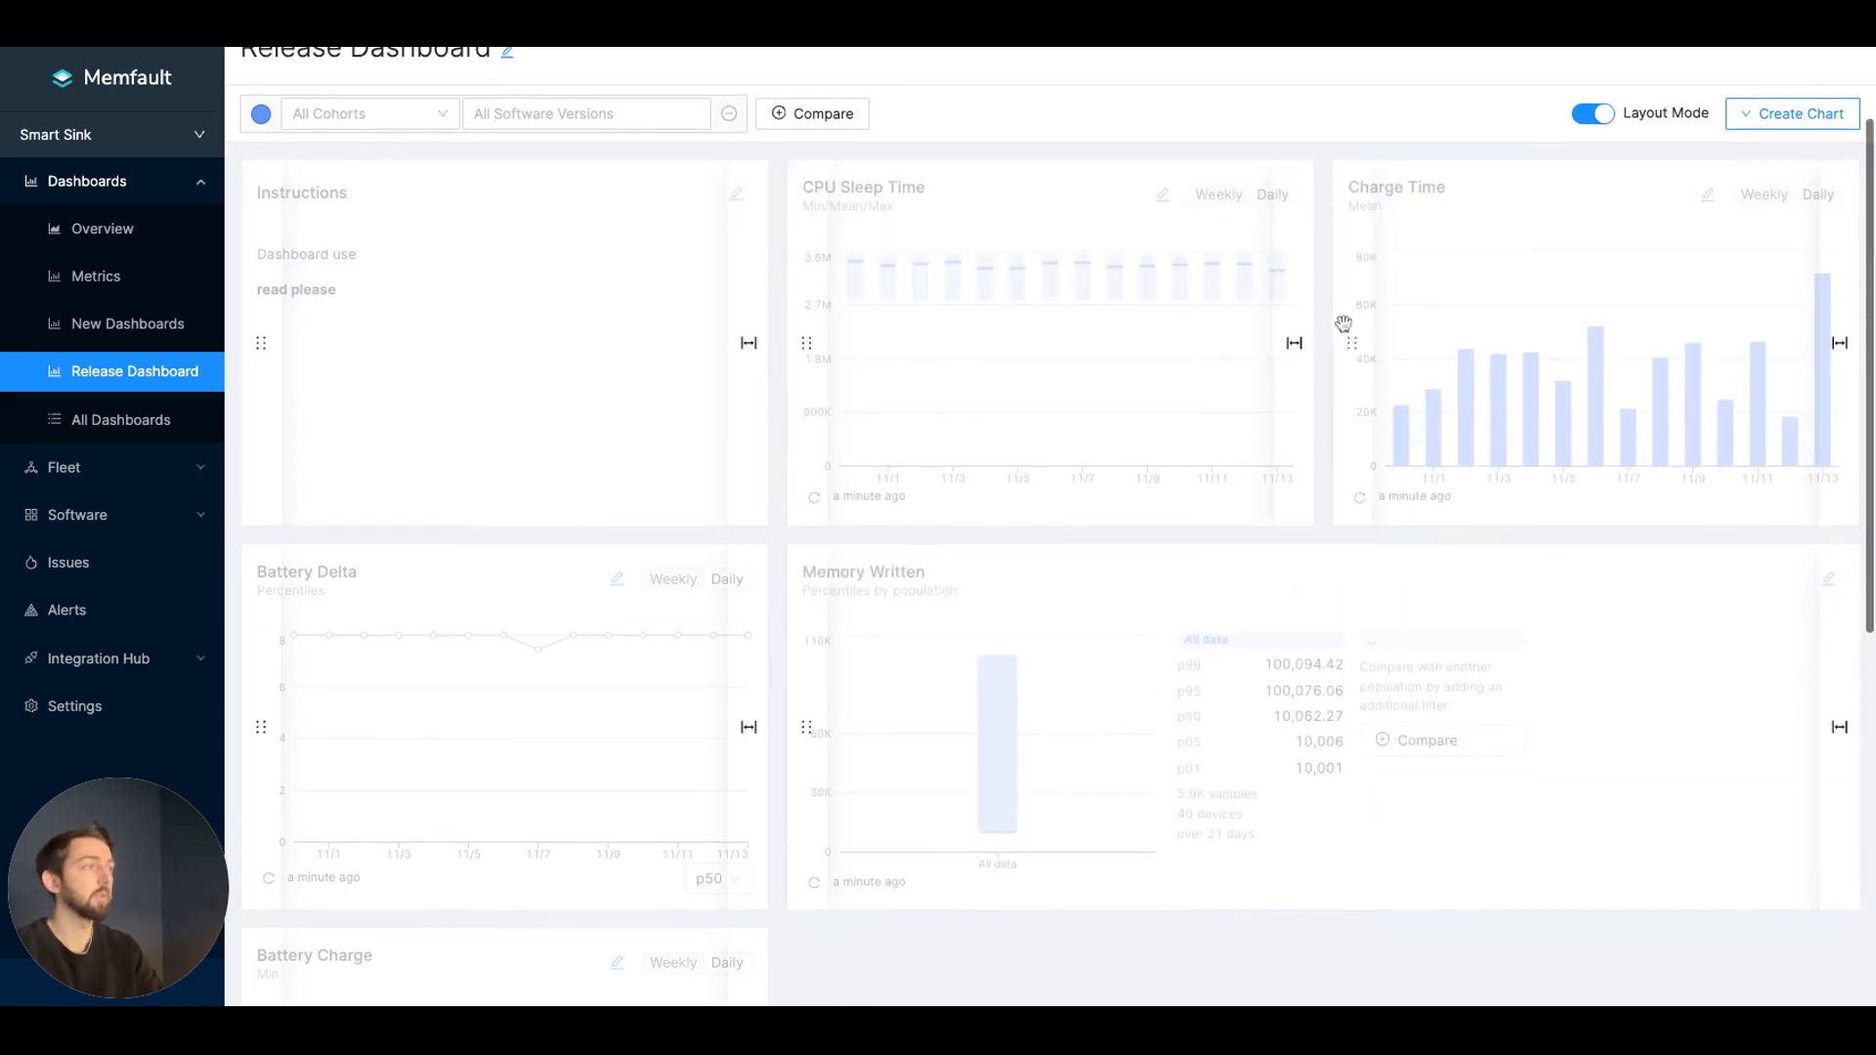
left_click_drag(1298, 340, 1297, 336)
scroll(1229, 377, "down", 3)
scroll(1228, 376, "down", 1)
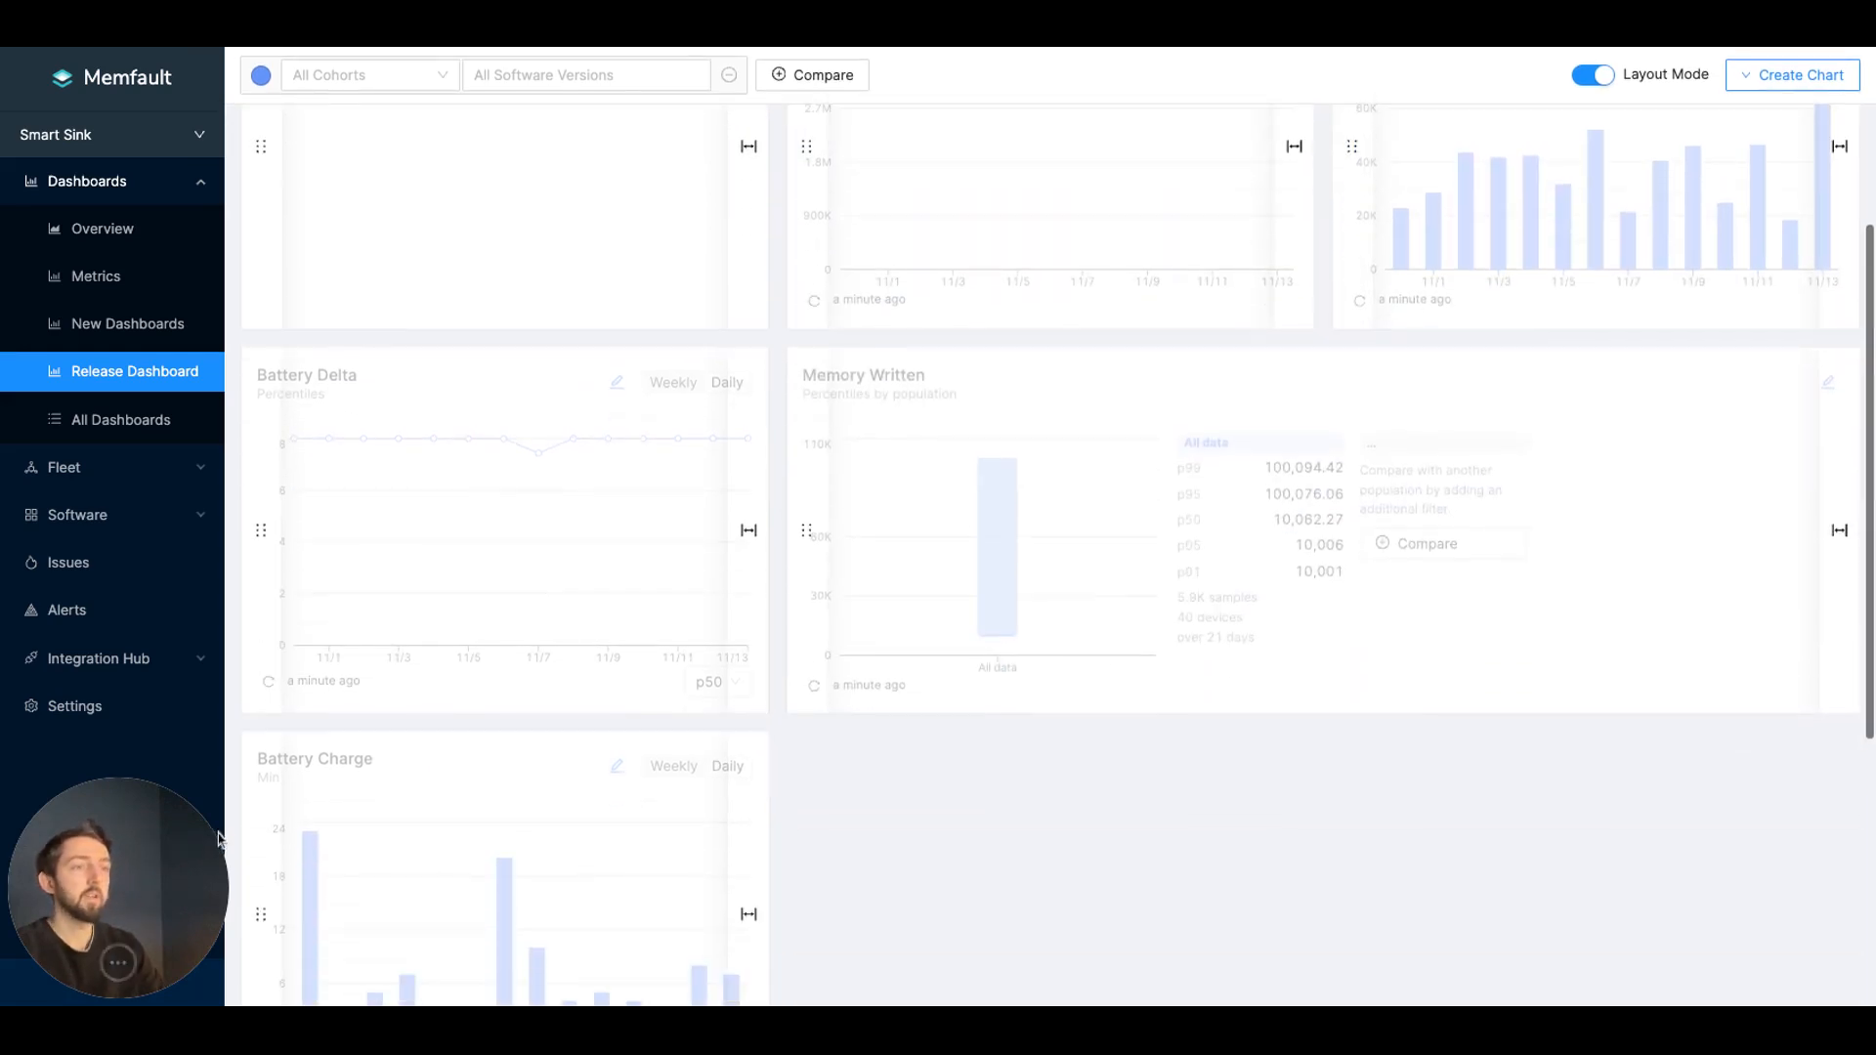
left_click_drag(256, 826, 800, 365)
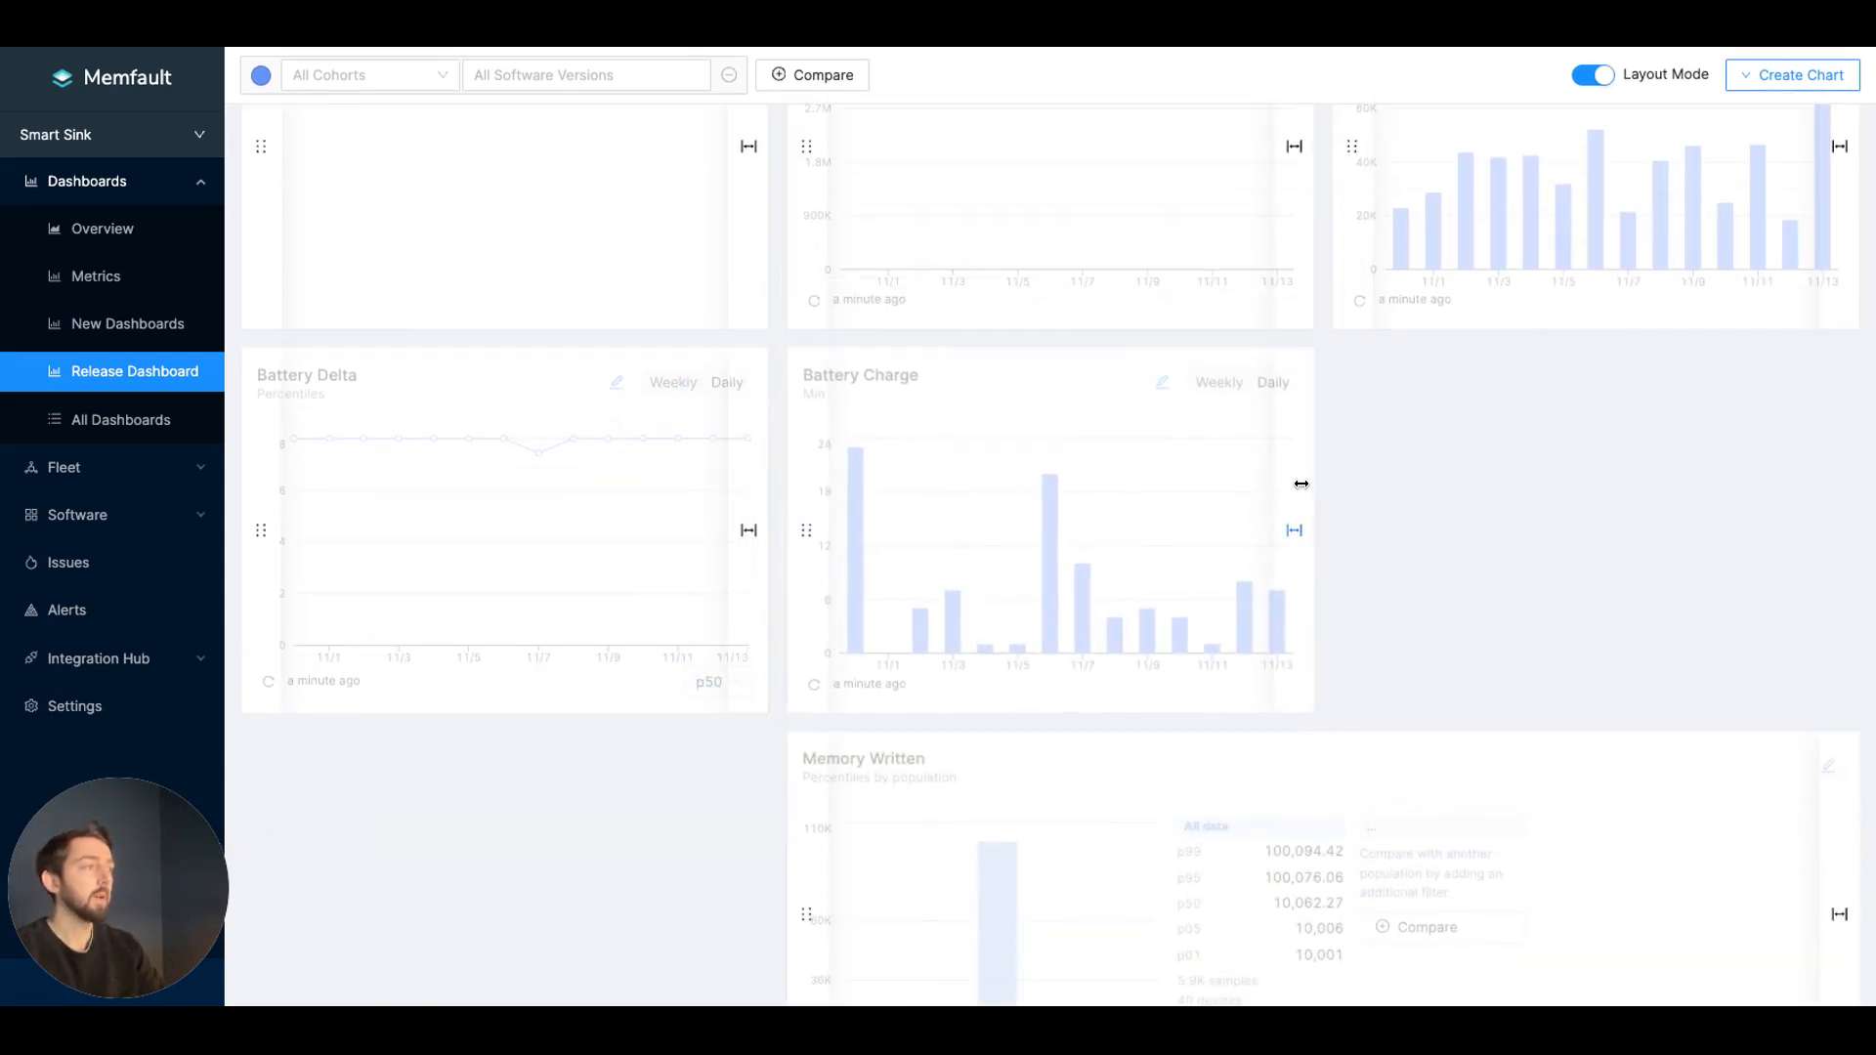
left_click_drag(1301, 485, 1304, 485)
Step: Move the Memory Written chart to the start of the third row and widen it to span the full row
left_click_drag(818, 820, 310, 812)
left_click_drag(1298, 847, 1298, 846)
scroll(943, 706, "down", 1)
Step: Turn off Layout Mode and review the rearranged Release Dashboard
scroll(1001, 682, "up", 3)
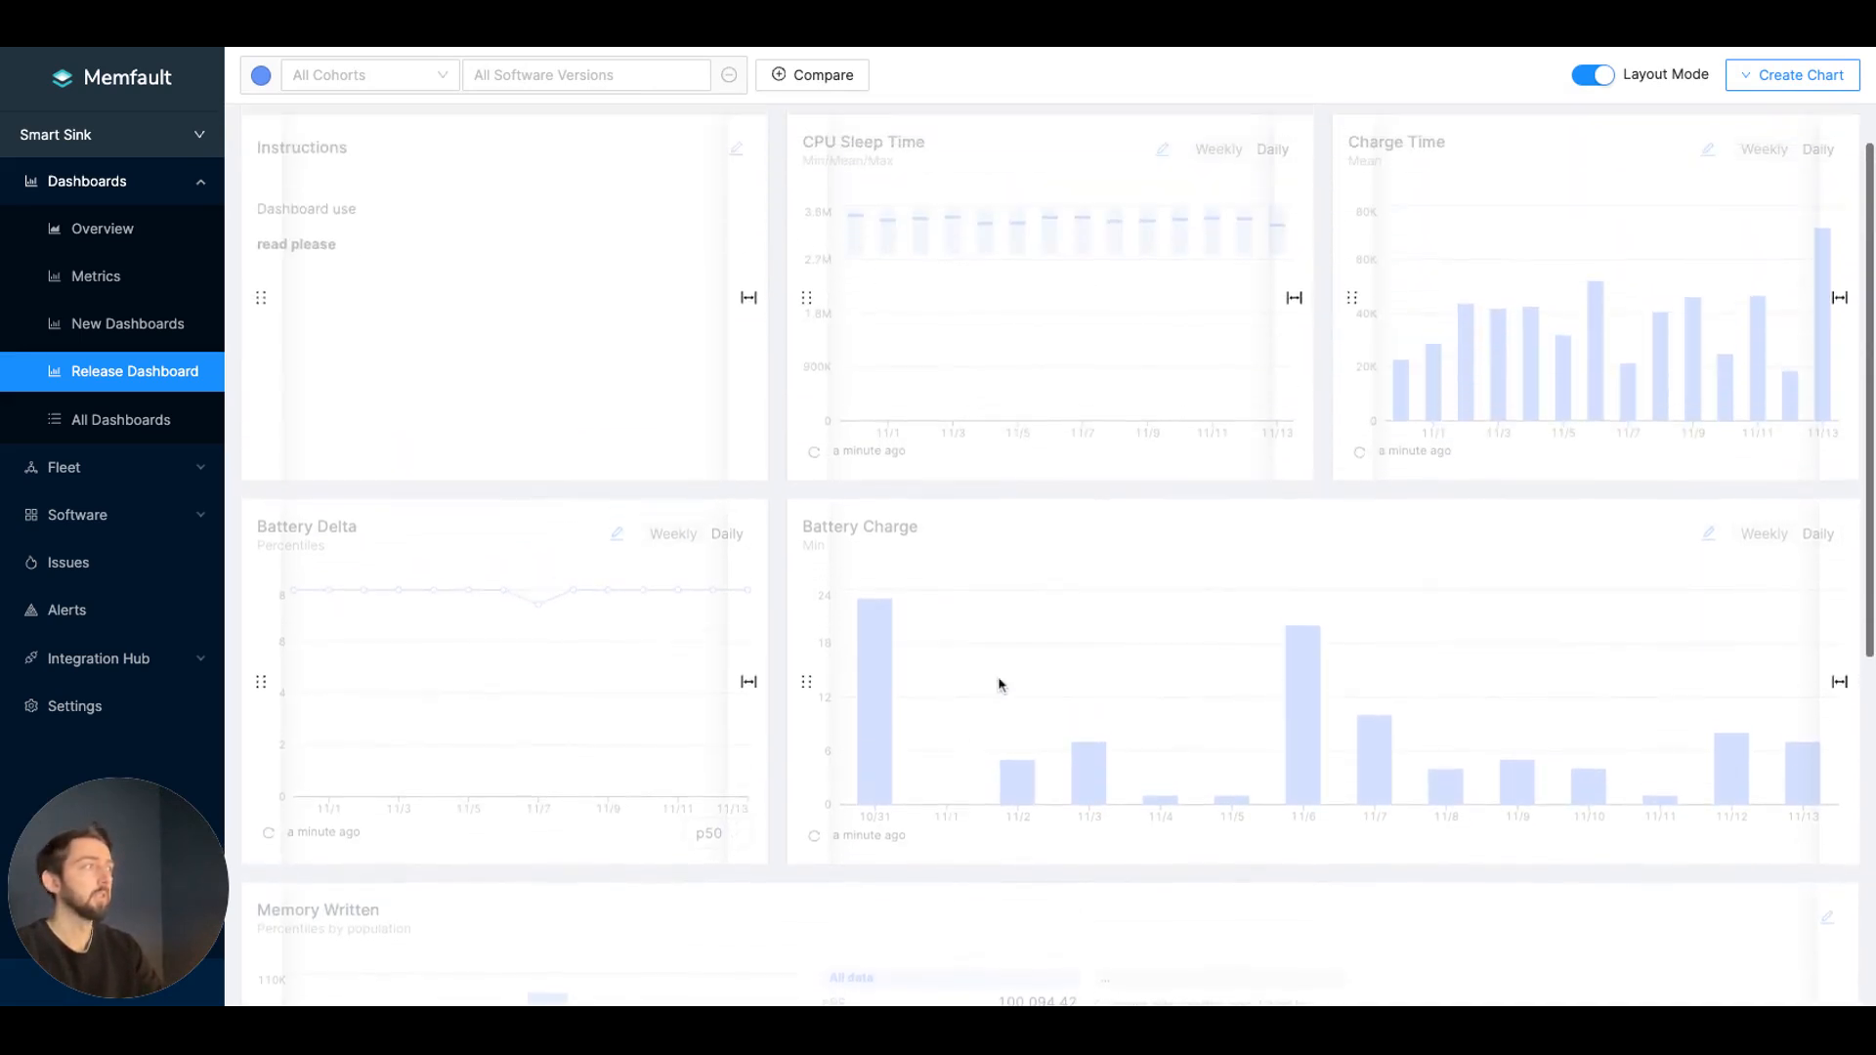
scroll(1532, 172, "up", 1)
left_click(1573, 138)
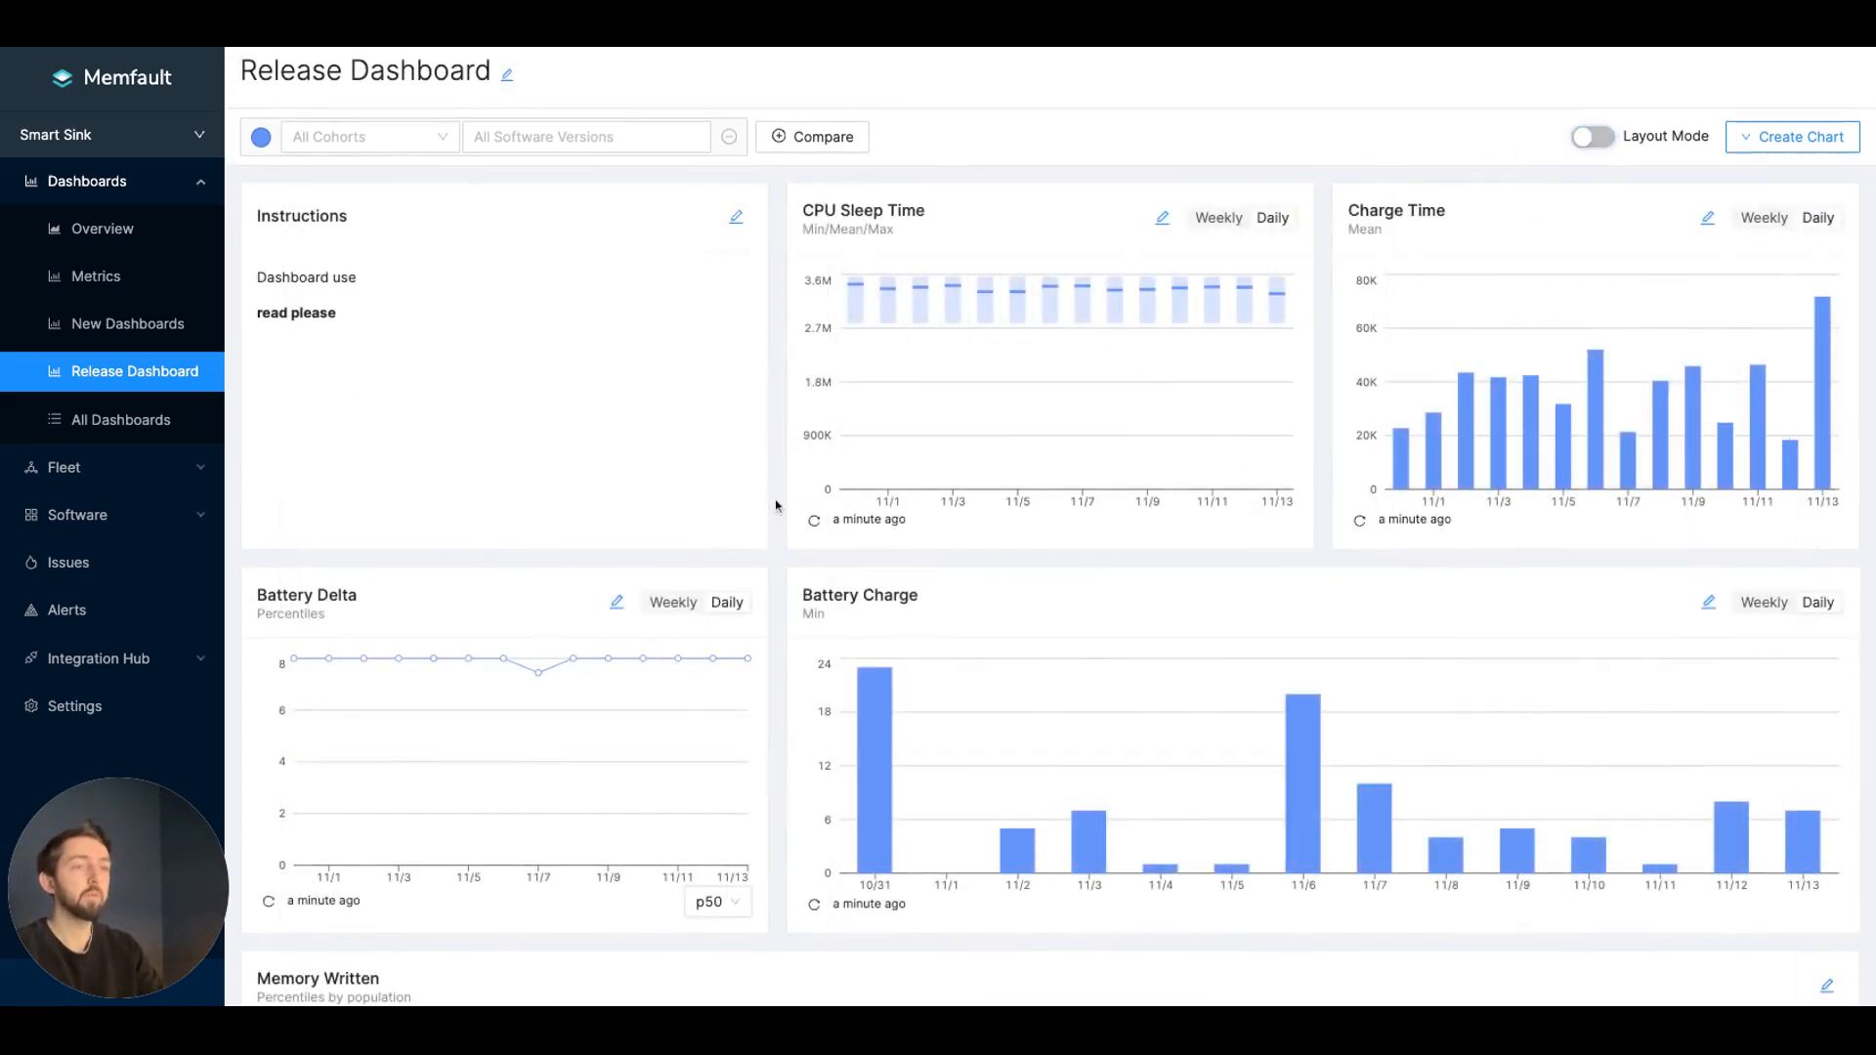
scroll(1028, 511, "up", 1)
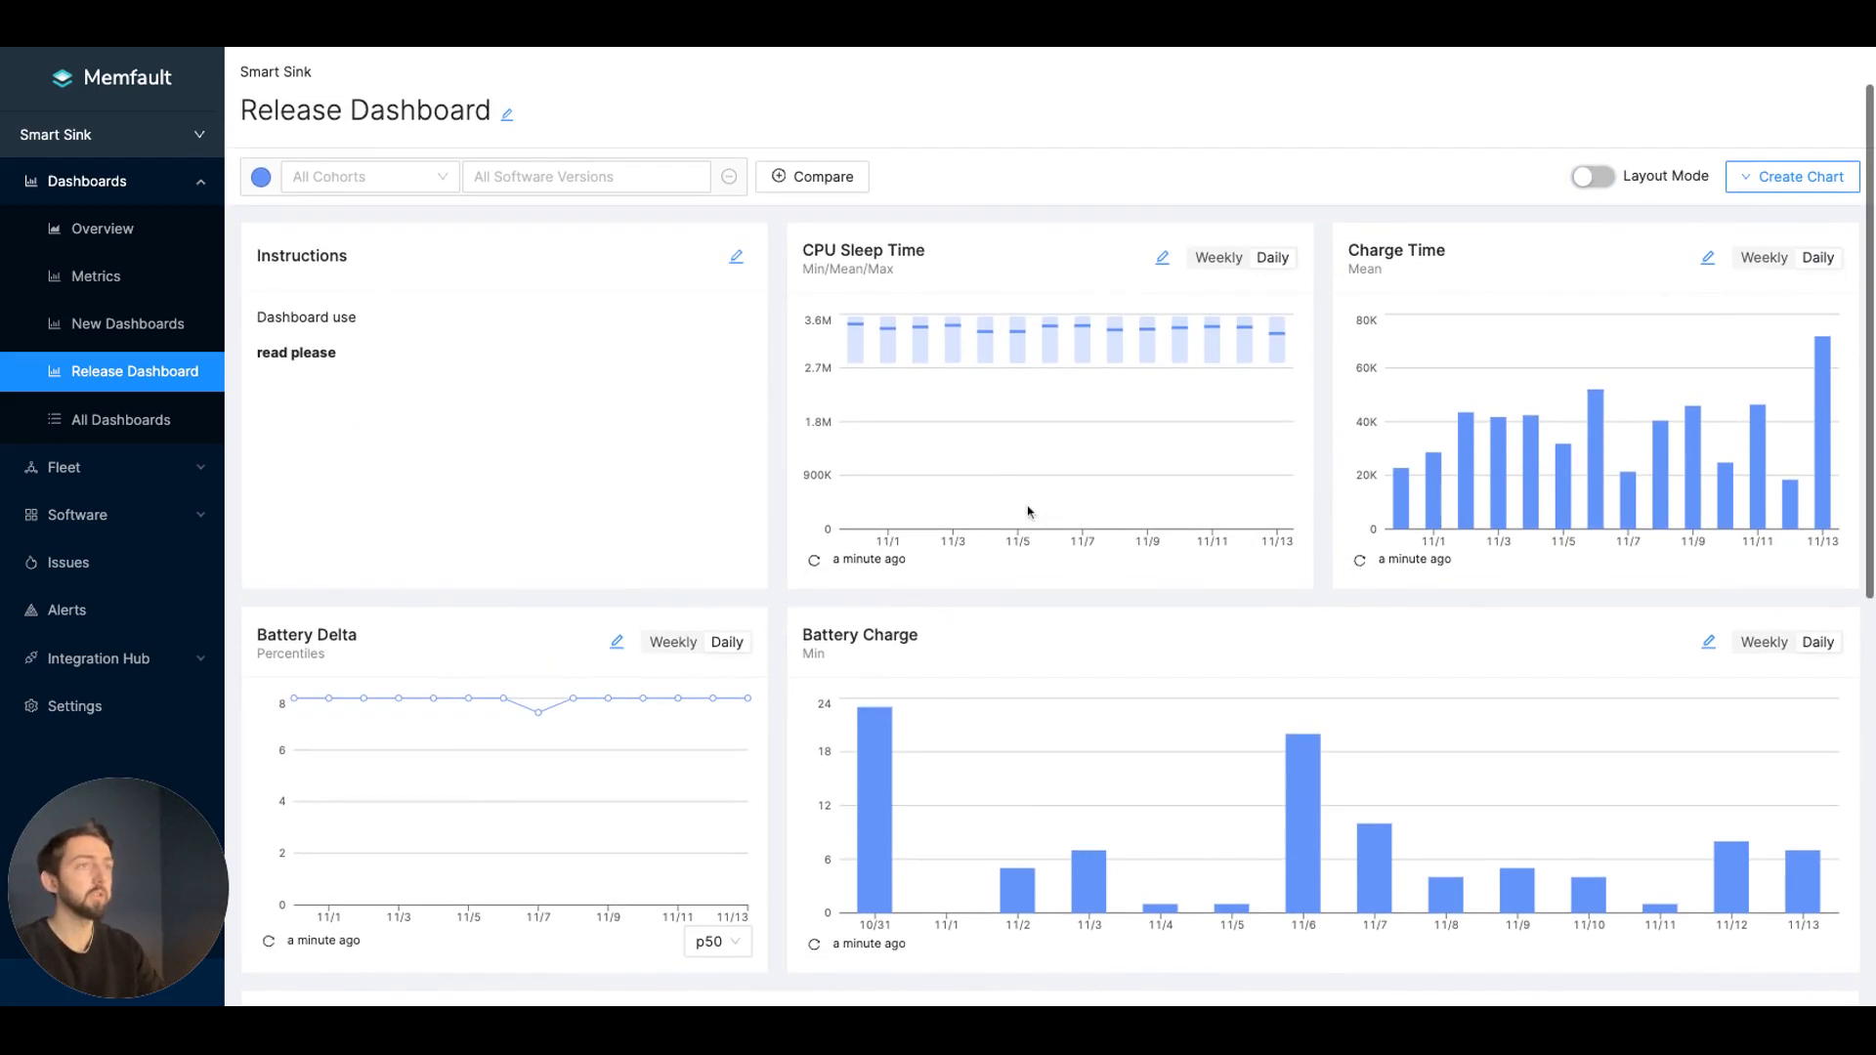
scroll(1028, 510, "up", 1)
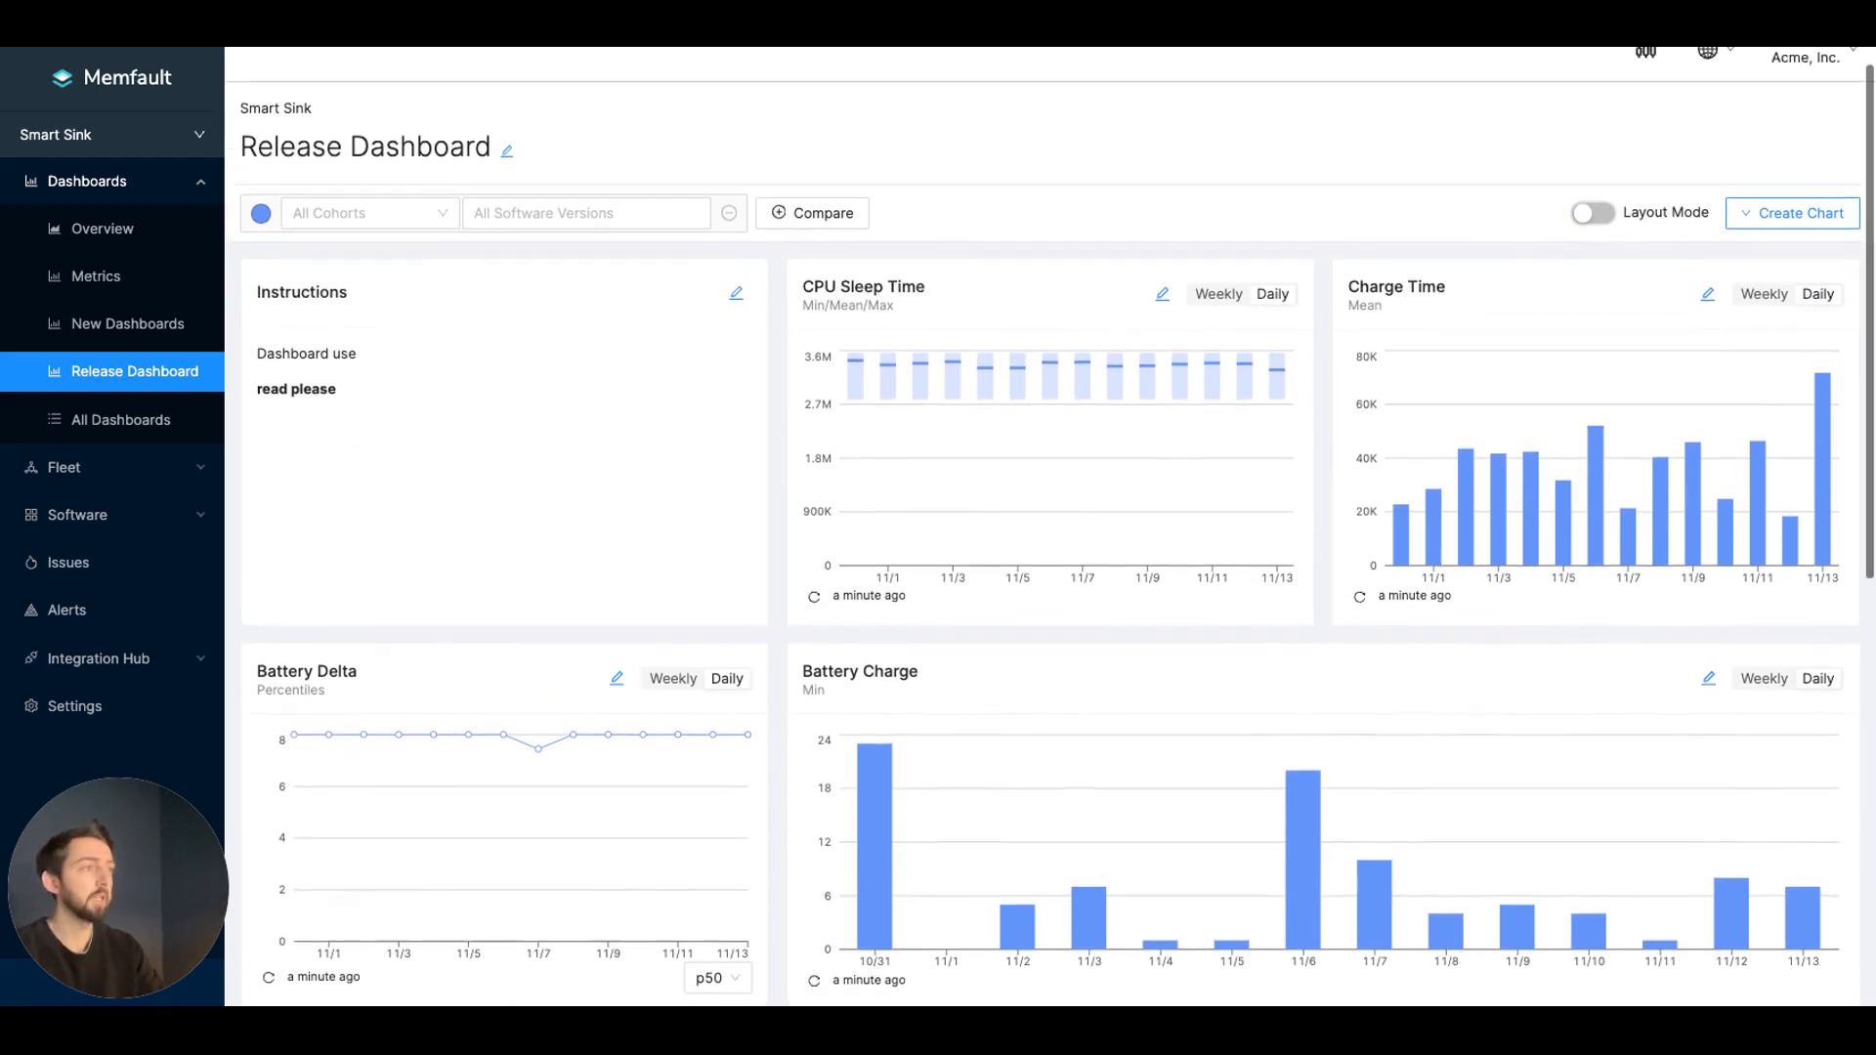
Step: Open the list of all dashboards and delete the Release Dashboard
left_click(122, 422)
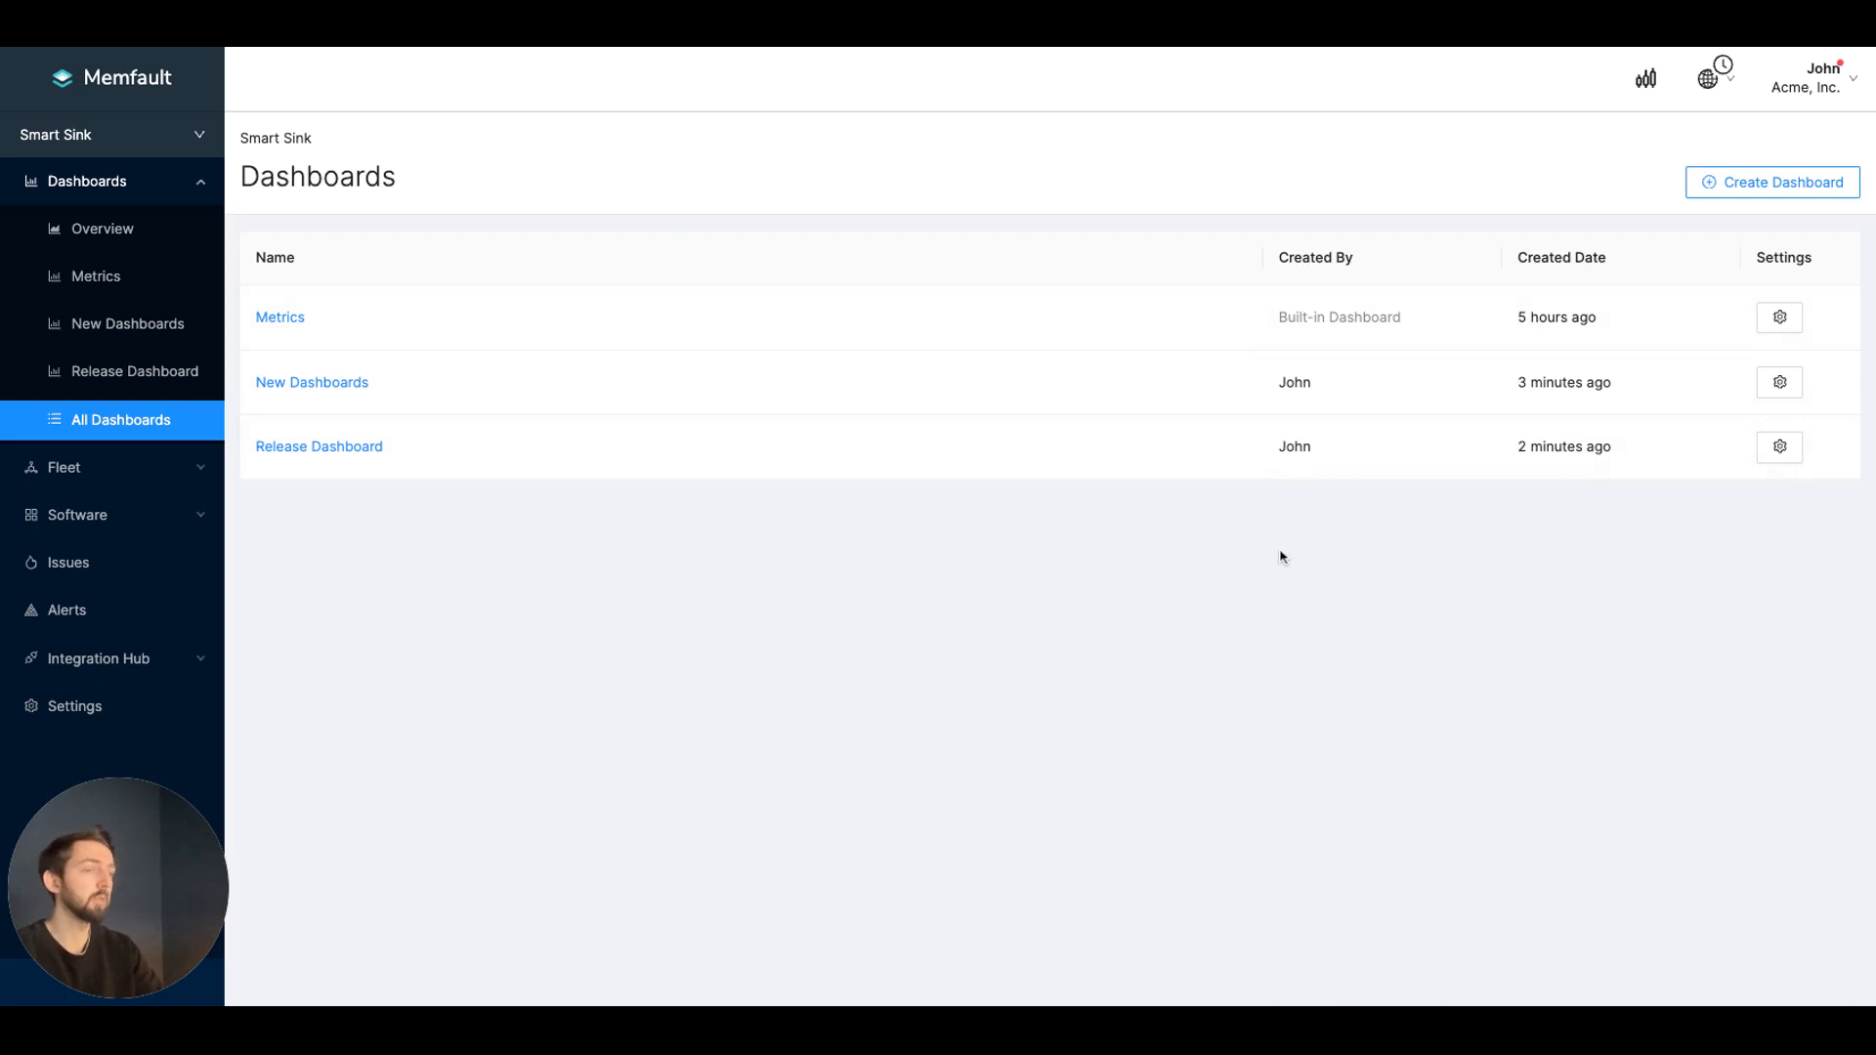
left_click(1780, 450)
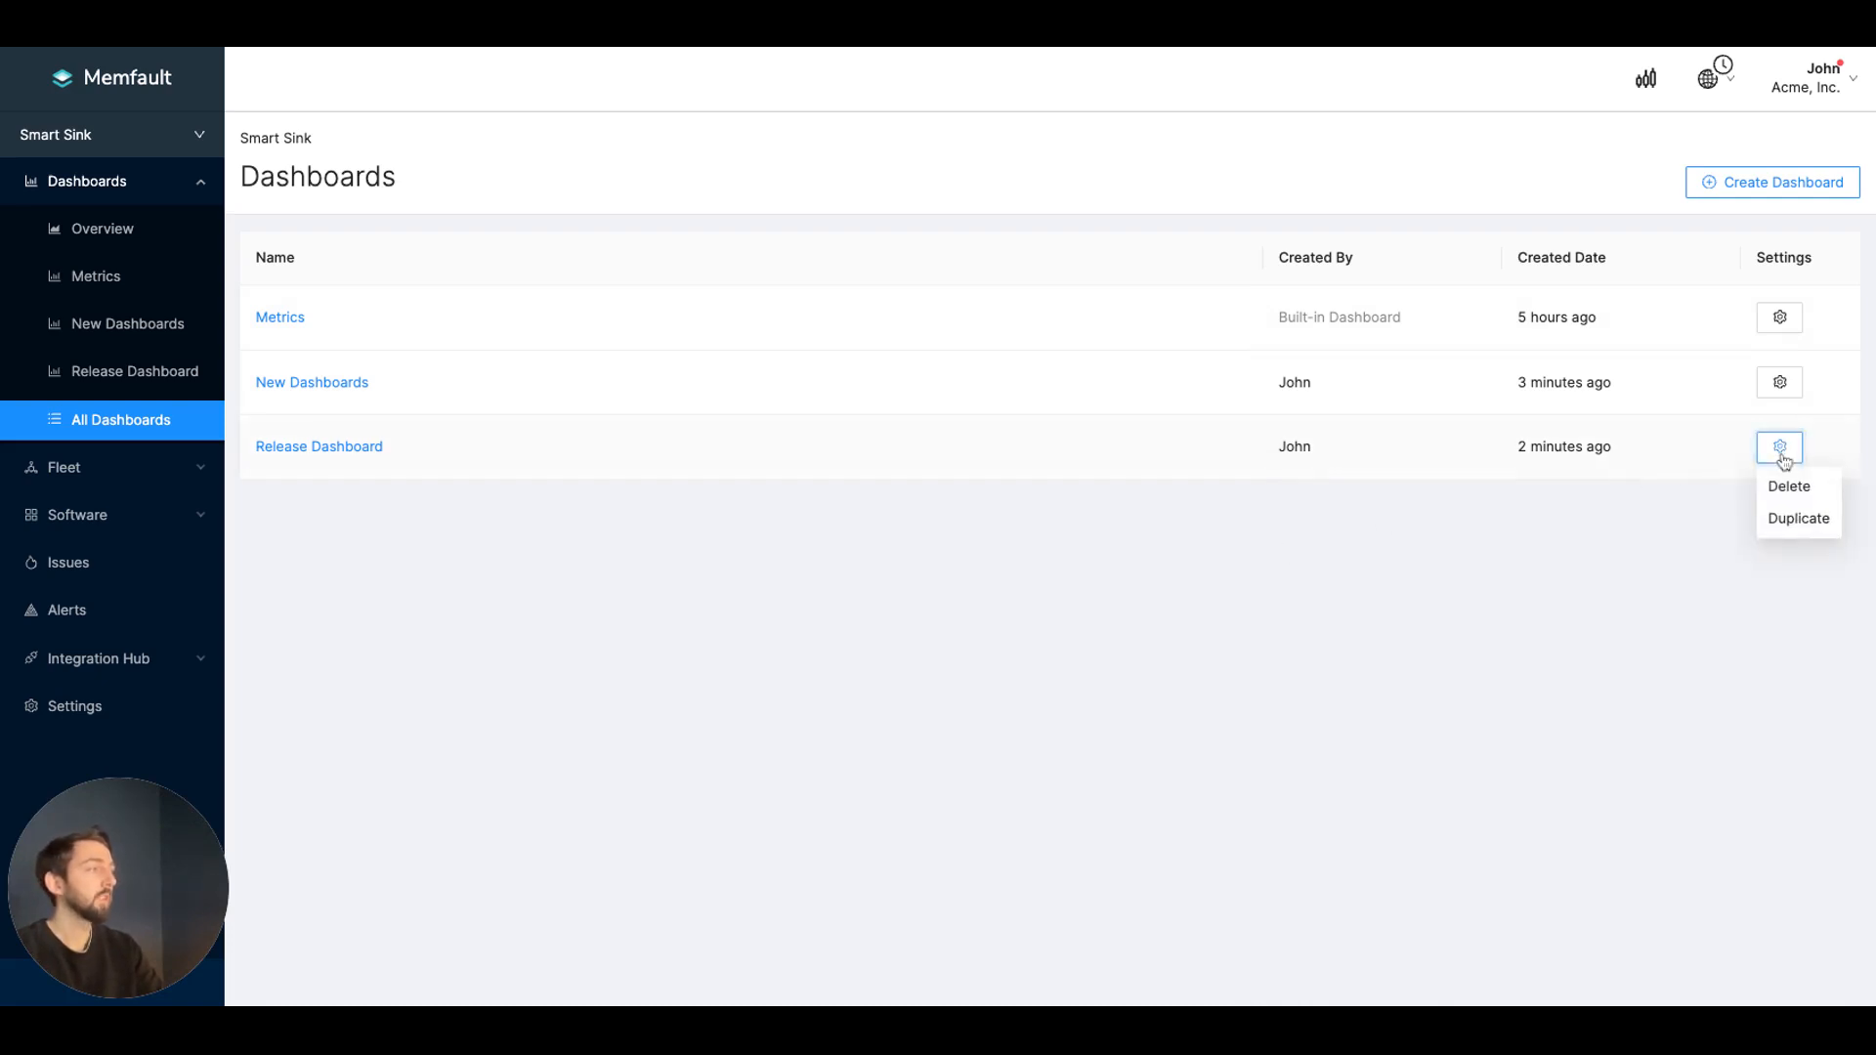
left_click(1788, 491)
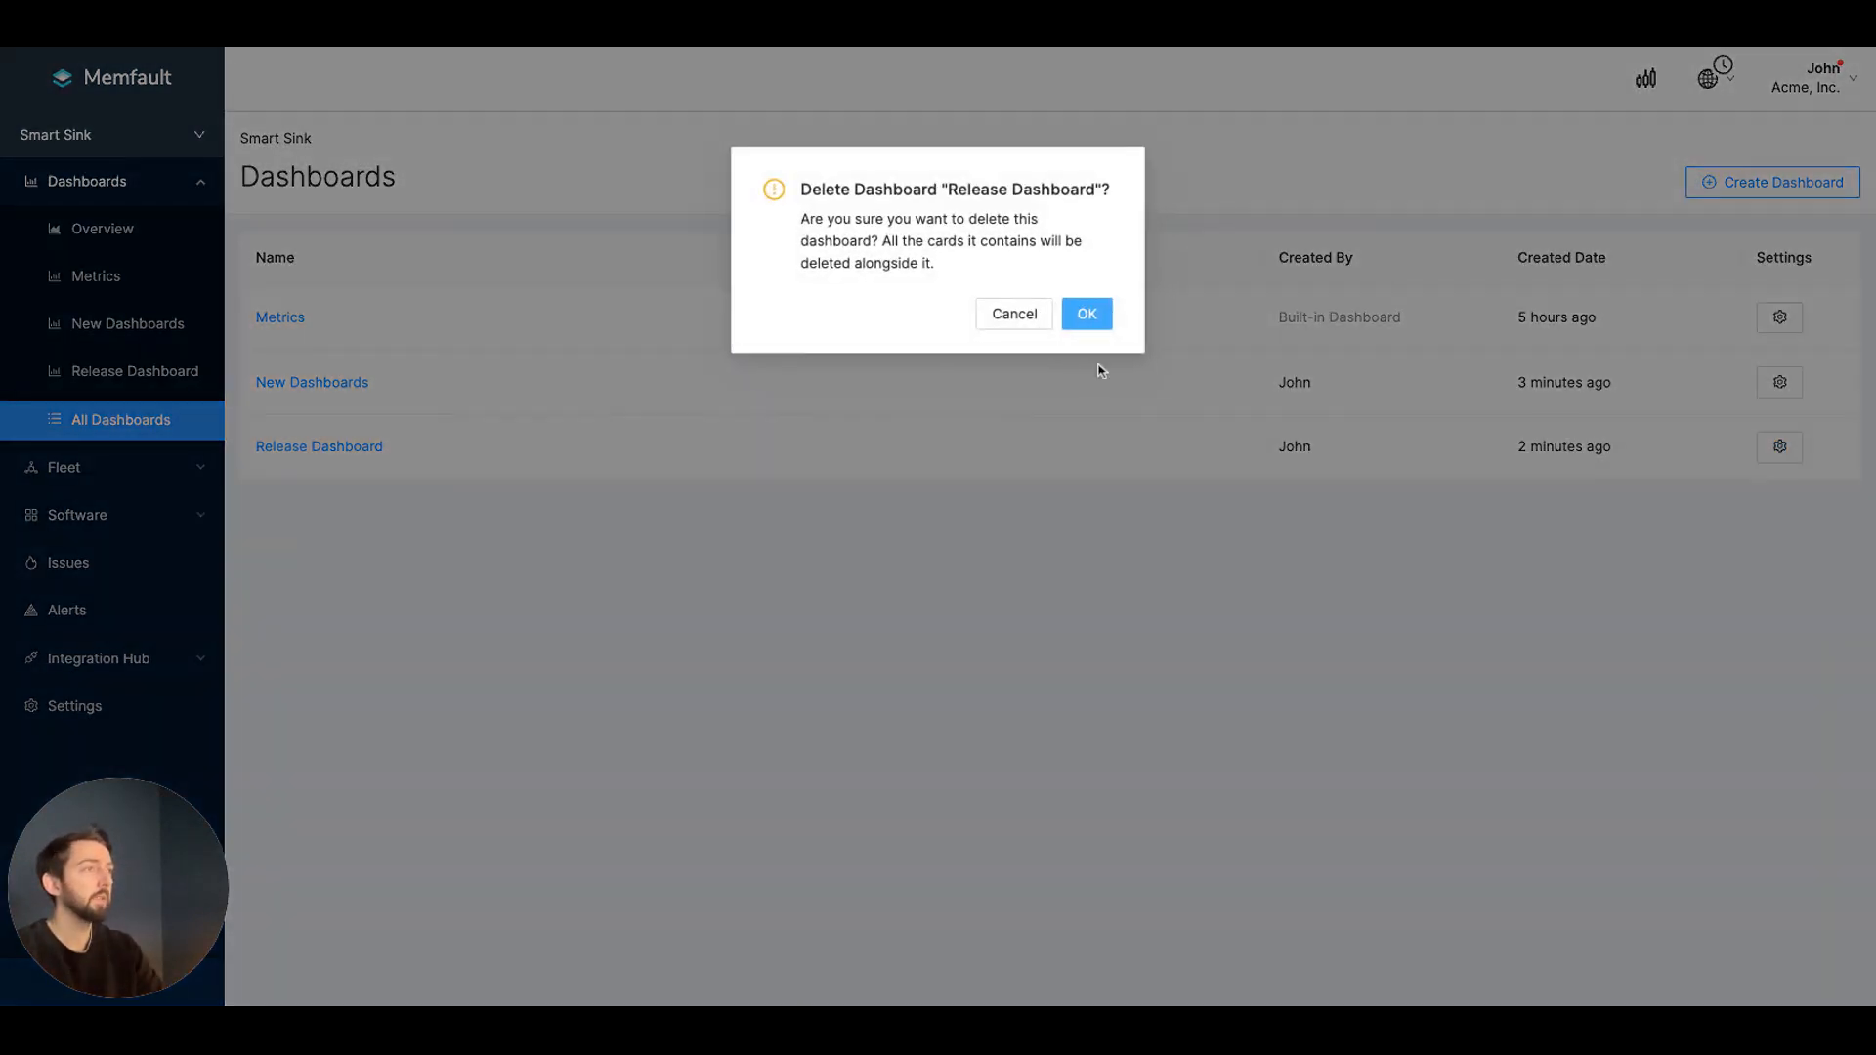
left_click(1092, 317)
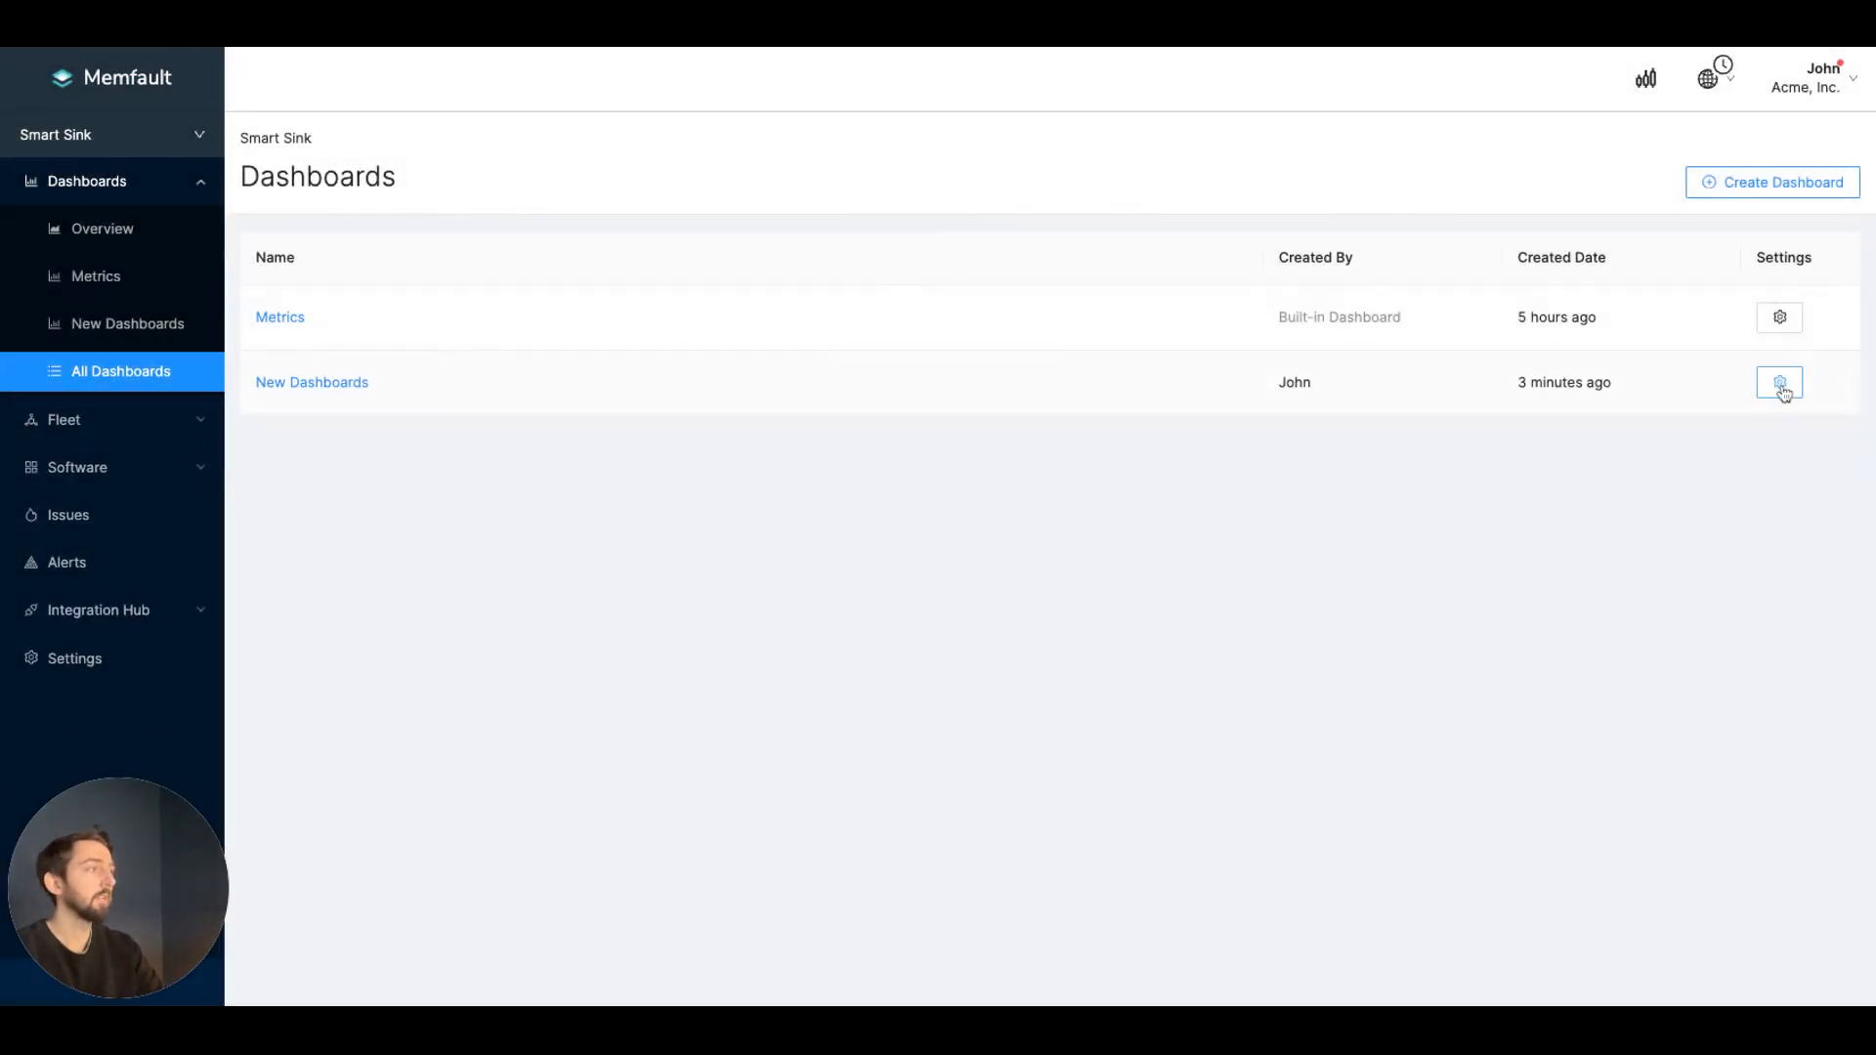
Step: Delete the "New Dashboards" dashboard from the list of all dashboards
left_click(1779, 382)
left_click(1794, 437)
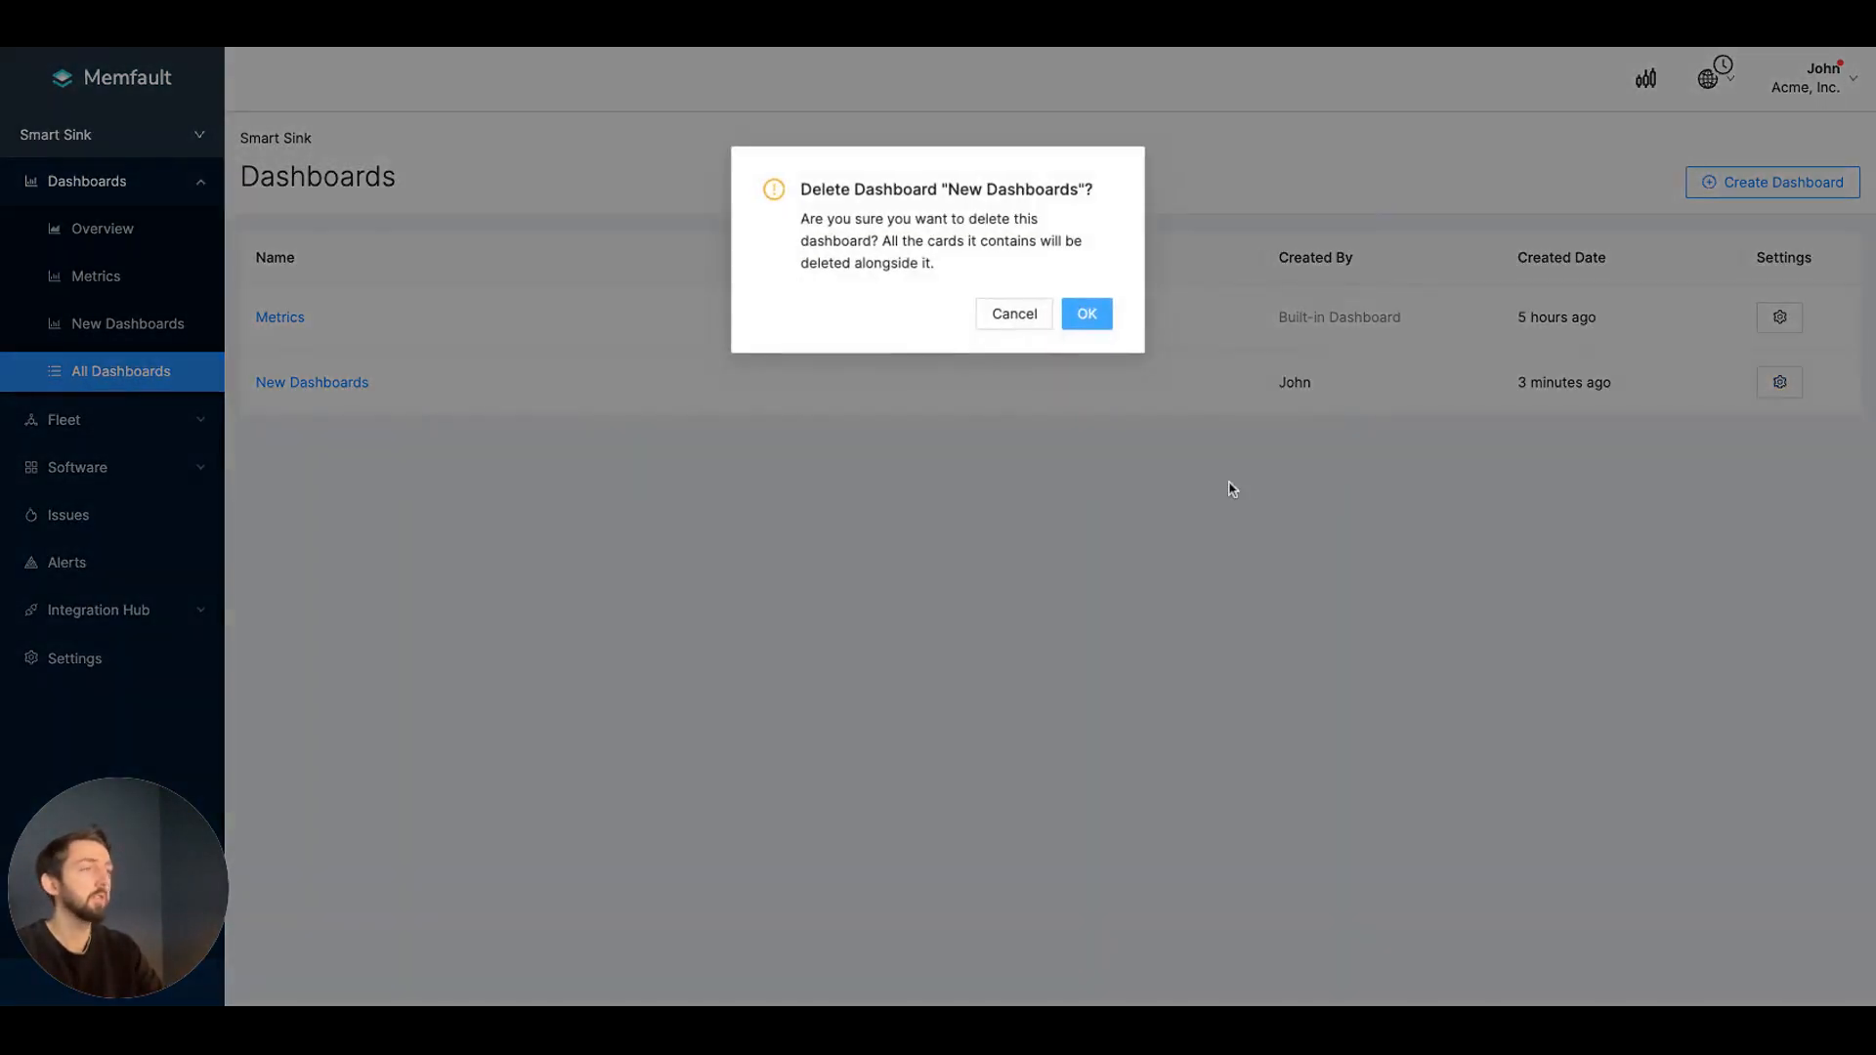
left_click(1096, 315)
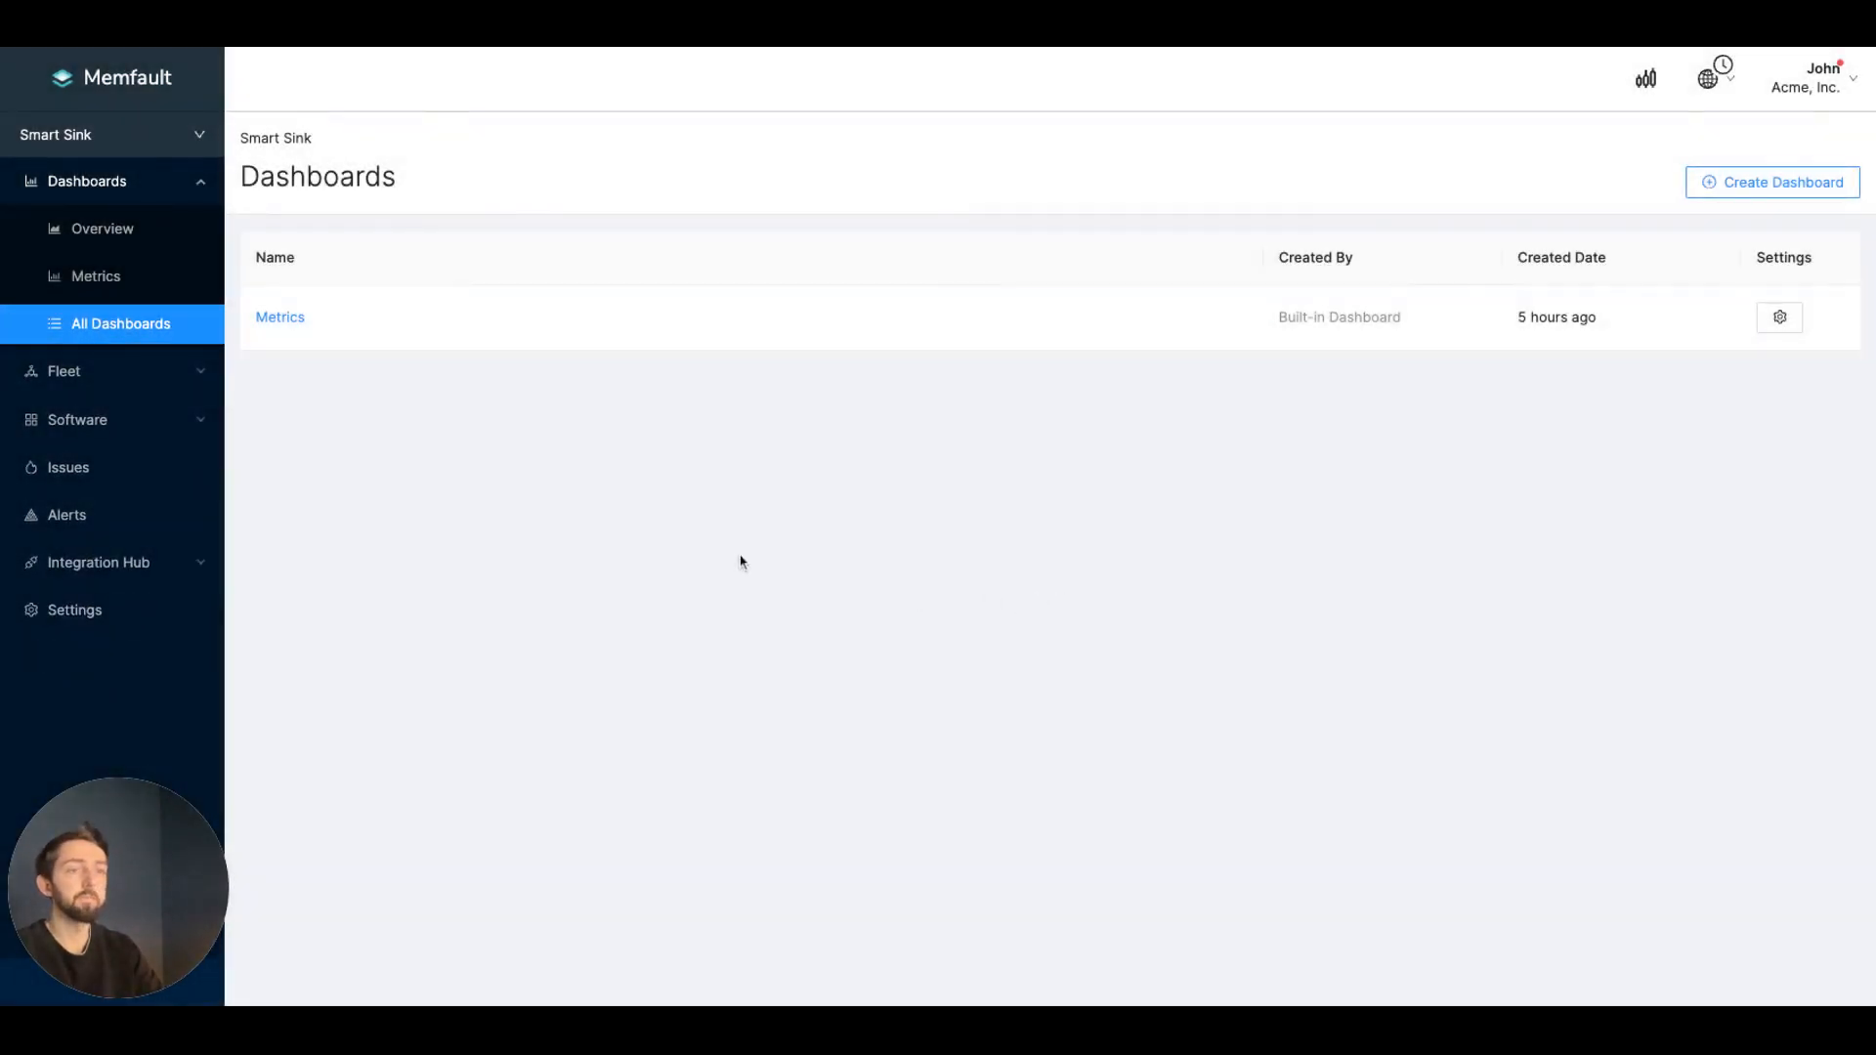